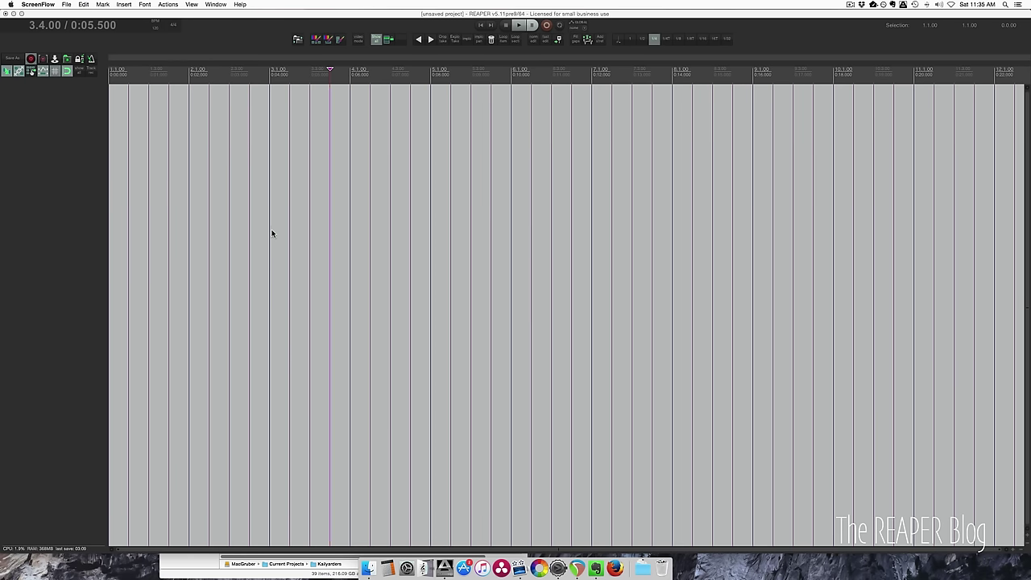
Insert a new virtual instrument track using AUi DLSMusicDevice
{"action": "right_click", "coordinate": [72, 149]}
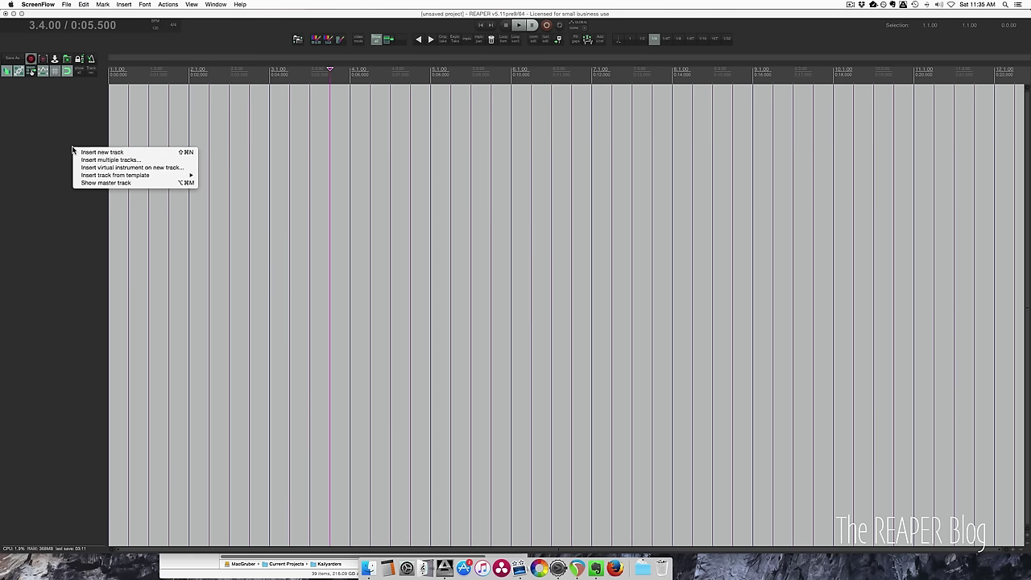
{"action": "left_click", "coordinate": [125, 167]}
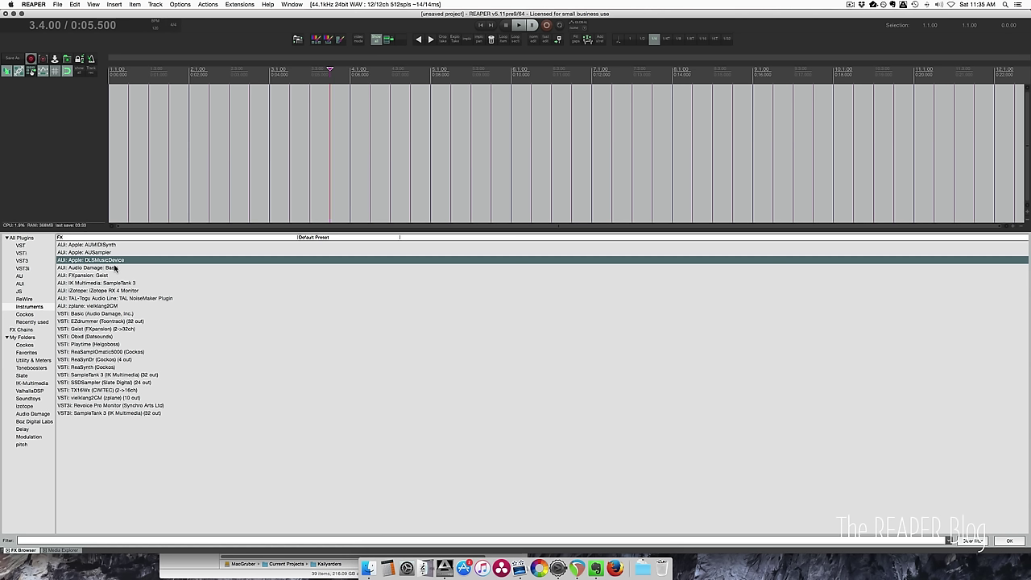
{"action": "double_click", "coordinate": [114, 260]}
Turn the DLSMusicDevice Reverb Volume down to -120 dB
{"action": "left_click_drag", "start_coordinate": [171, 431], "coordinate": [391, 156]}
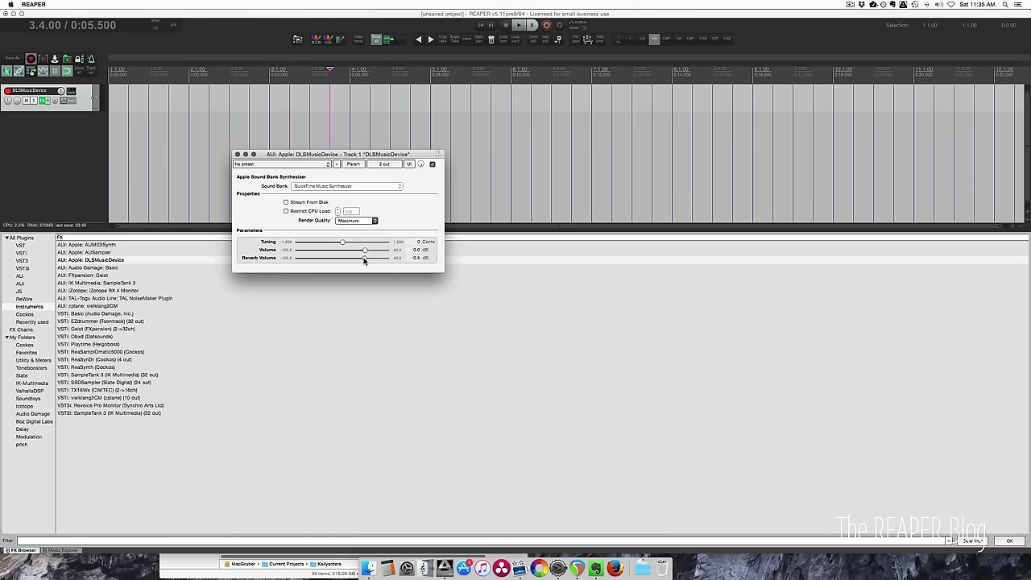
{"action": "left_click_drag", "start_coordinate": [364, 258], "coordinate": [214, 259]}
{"action": "left_click_drag", "start_coordinate": [301, 149], "coordinate": [278, 122]}
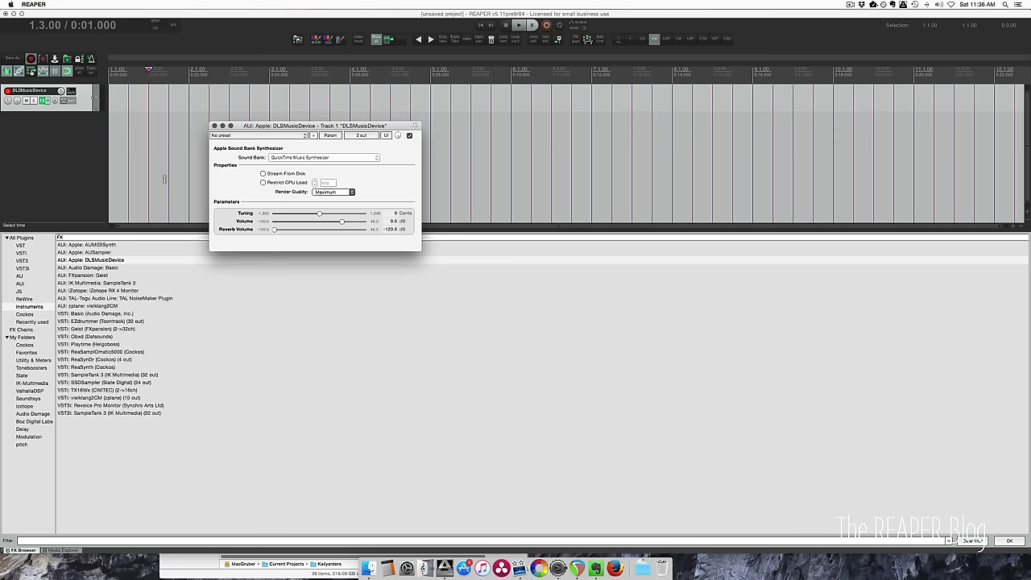
Add VST: ReaControlMIDI from the Cockos folder to the DLSMusicDevice track's FX chain
{"action": "left_click", "coordinate": [32, 317]}
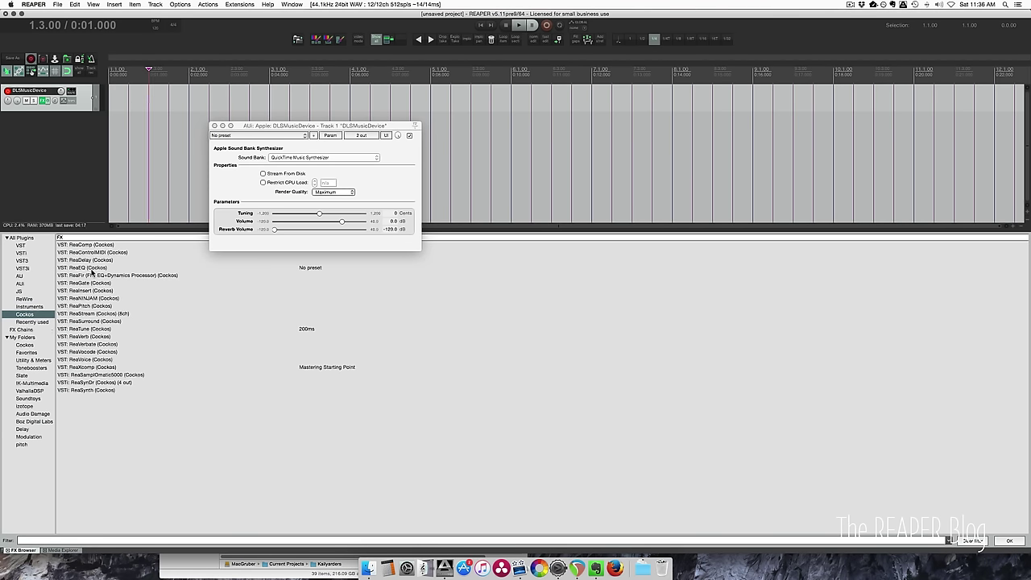
{"action": "double_click", "coordinate": [95, 253]}
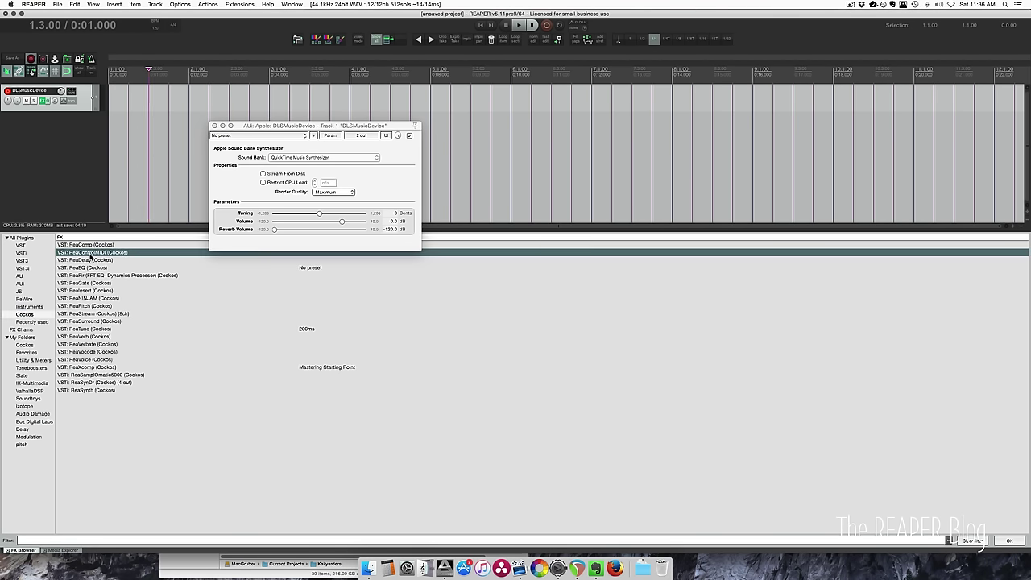
{"action": "left_click", "coordinate": [39, 100]}
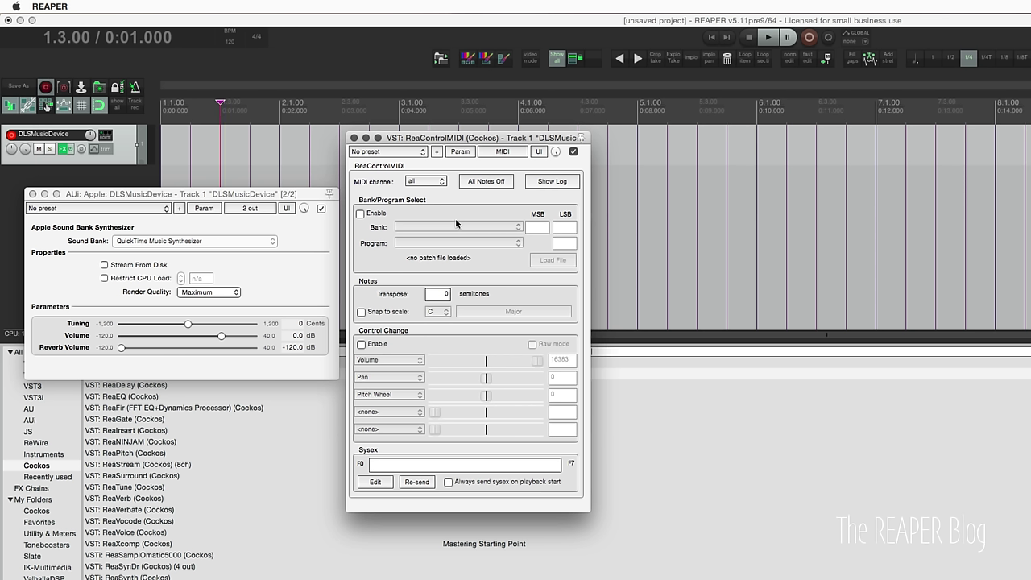
Enable Bank/Program Select in ReaControlMIDI and load the GM.reabank file
{"action": "left_click", "coordinate": [360, 213]}
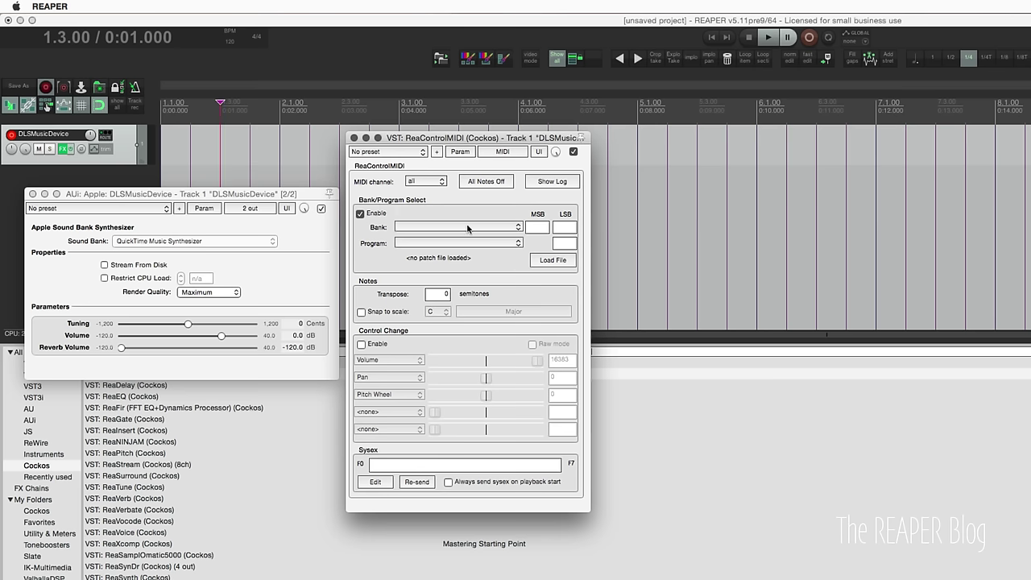
{"action": "left_click", "coordinate": [553, 260]}
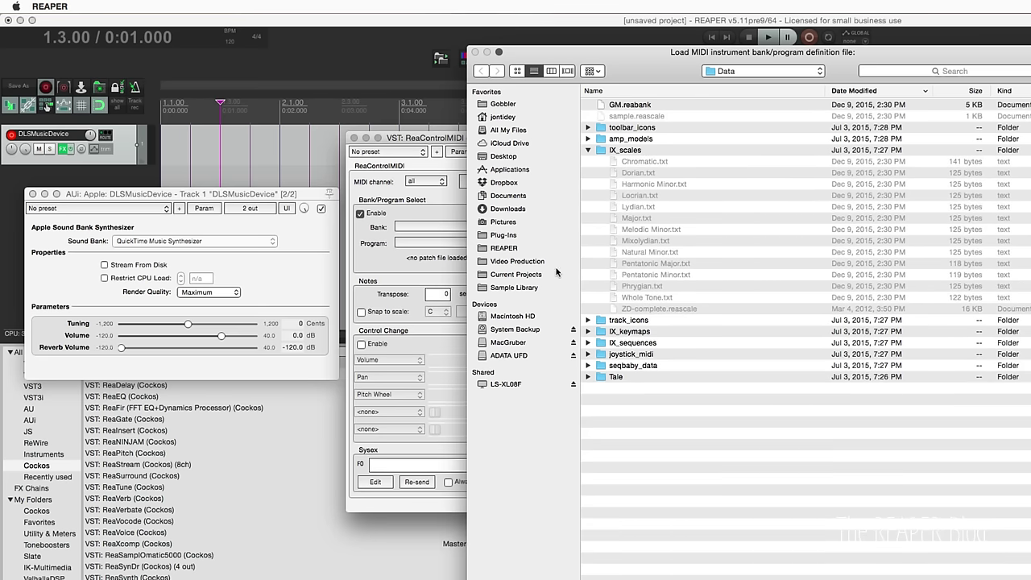
{"action": "left_click", "coordinate": [646, 104]}
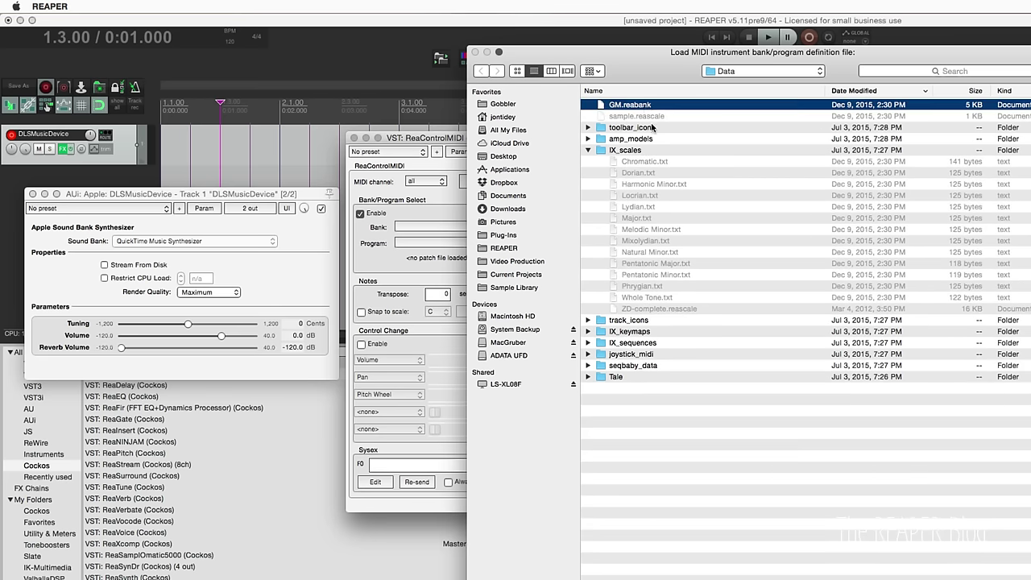
{"action": "key", "text": "Return"}
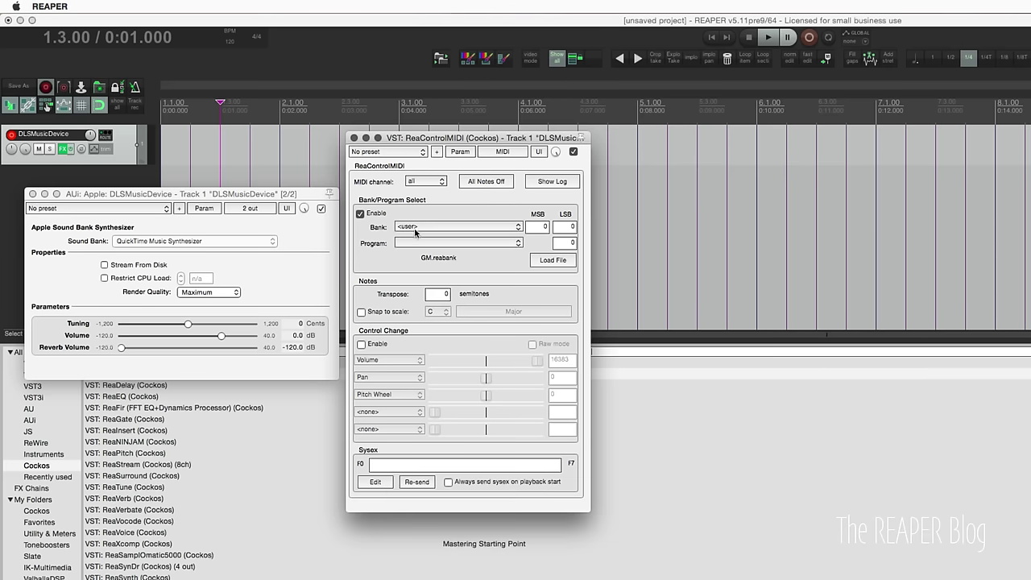
Browse the General MIDI and General MIDI bank 1 program lists without choosing a program
{"action": "left_click", "coordinate": [416, 228]}
{"action": "left_click", "coordinate": [435, 138]}
{"action": "left_click", "coordinate": [431, 242]}
{"action": "scroll", "coordinate": [410, 266], "scroll_direction": "down", "scroll_amount": 5}
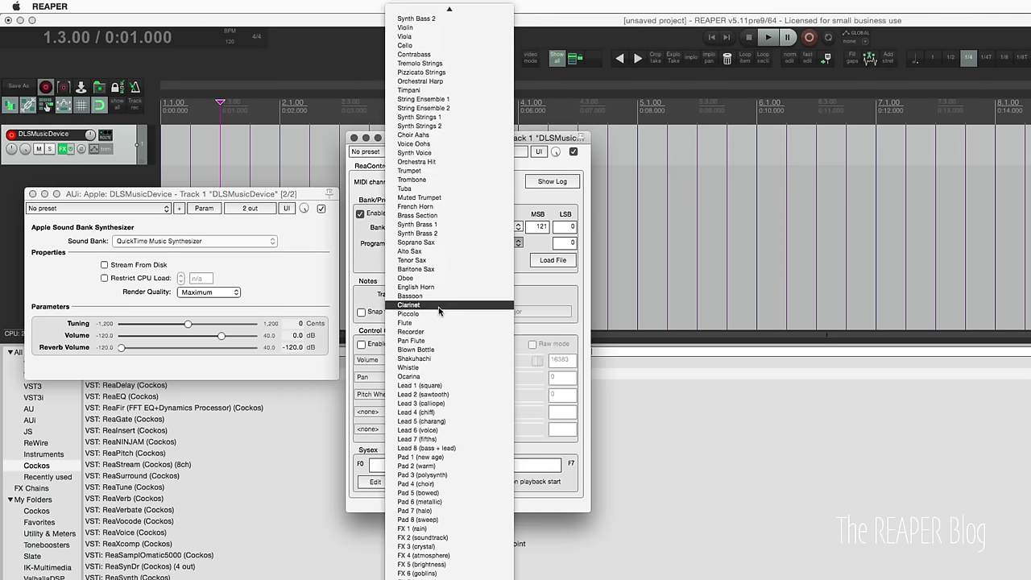
{"action": "scroll", "coordinate": [439, 314], "scroll_direction": "up", "scroll_amount": 5}
{"action": "left_click", "coordinate": [535, 211]}
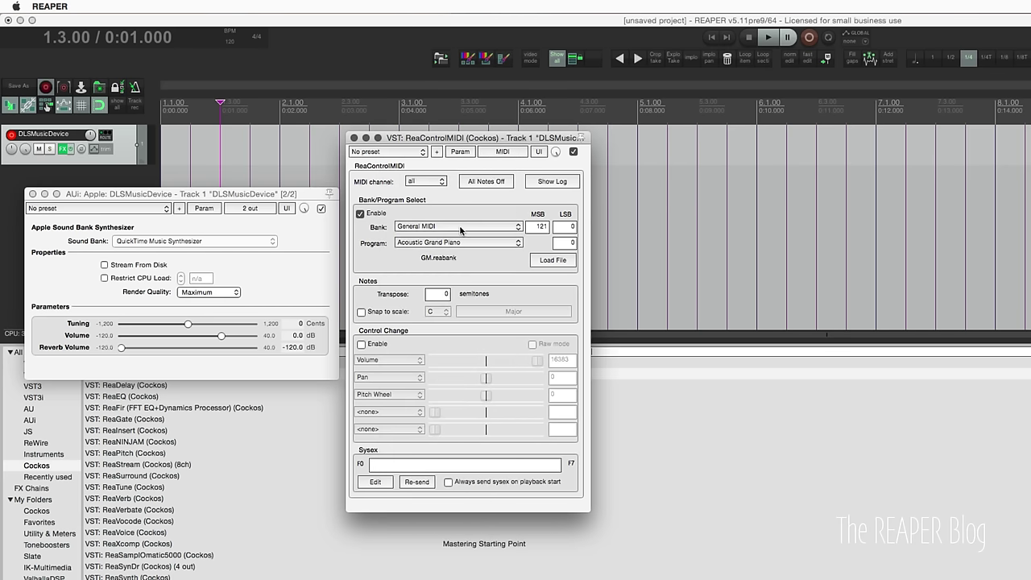
{"action": "left_click", "coordinate": [461, 230]}
{"action": "left_click", "coordinate": [459, 237]}
{"action": "left_click", "coordinate": [459, 242]}
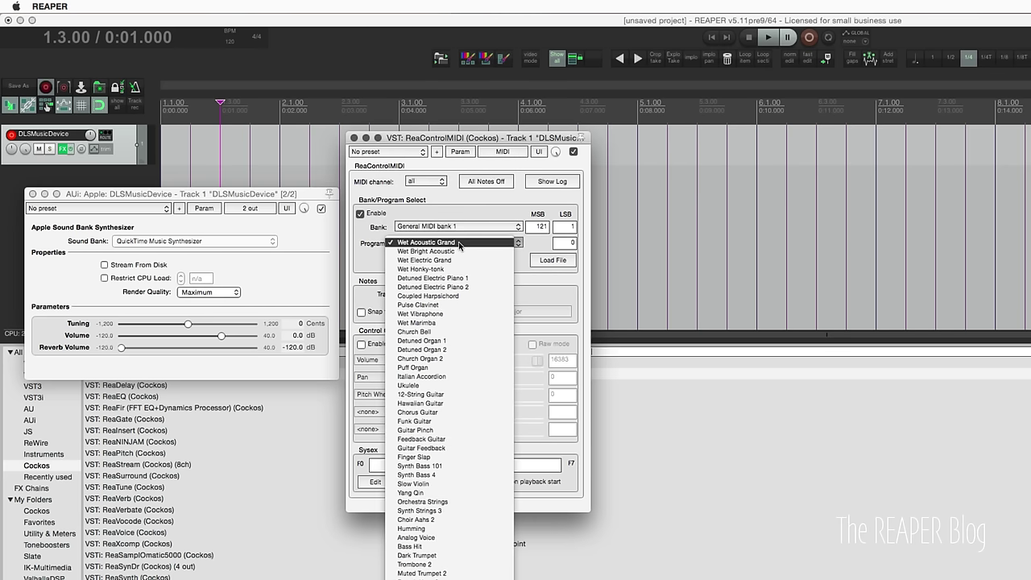
{"action": "left_click", "coordinate": [523, 270]}
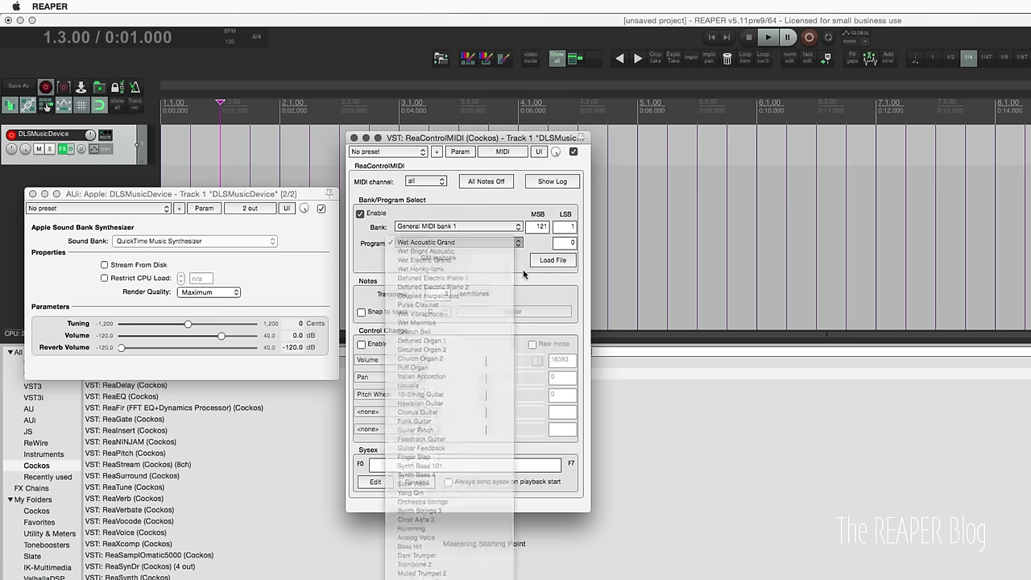
Set the bank to General MIDI and the program to 11, Vibraphone
{"action": "left_click", "coordinate": [488, 226]}
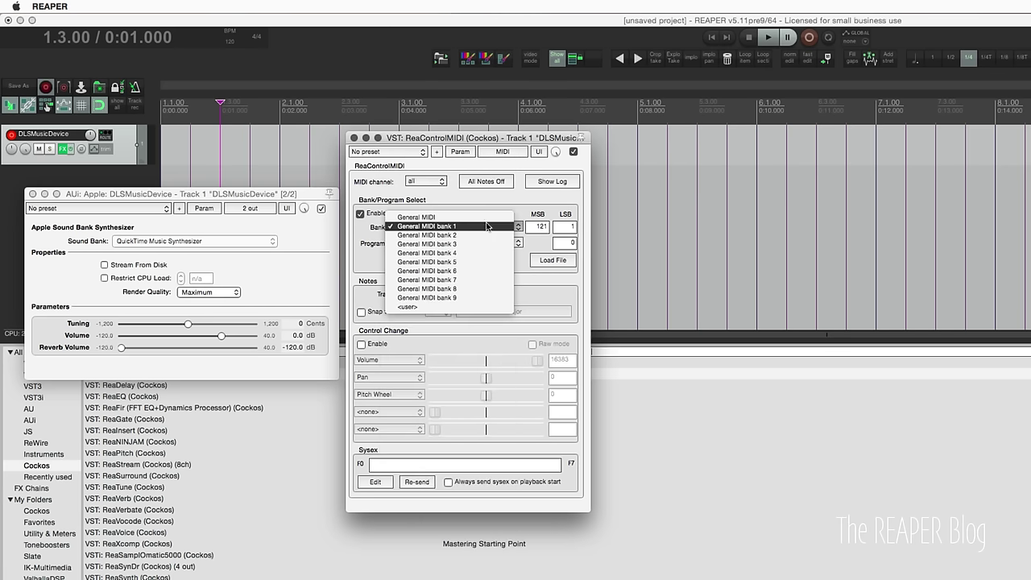
{"action": "left_click", "coordinate": [448, 218]}
{"action": "left_click", "coordinate": [443, 242]}
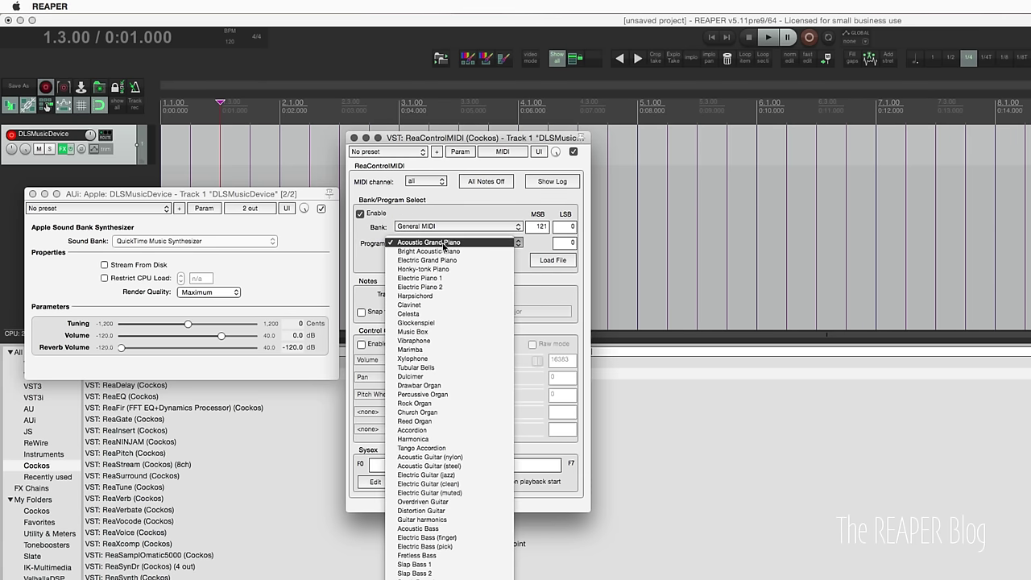
{"action": "left_click", "coordinate": [443, 246]}
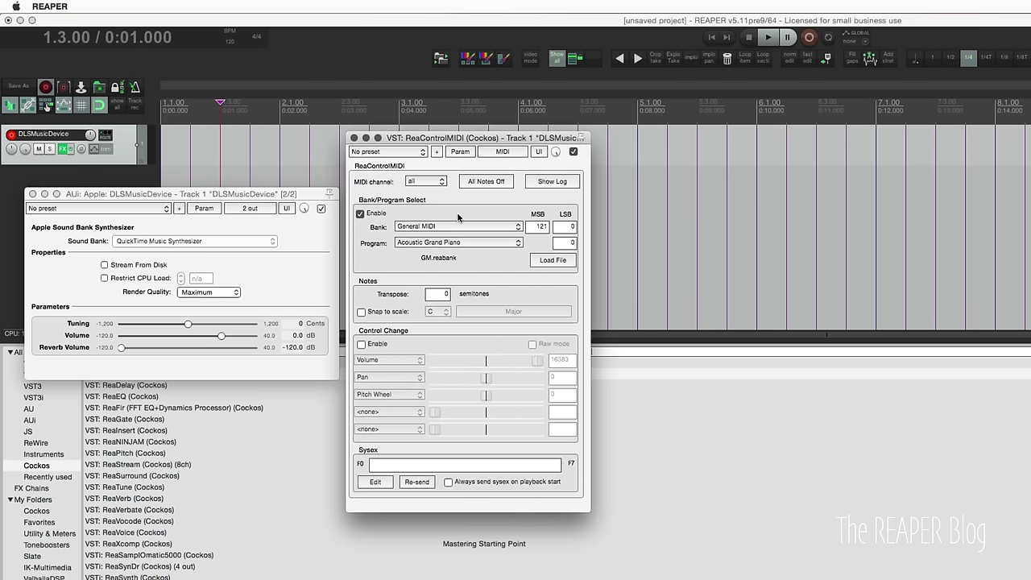
{"action": "left_click", "coordinate": [449, 242]}
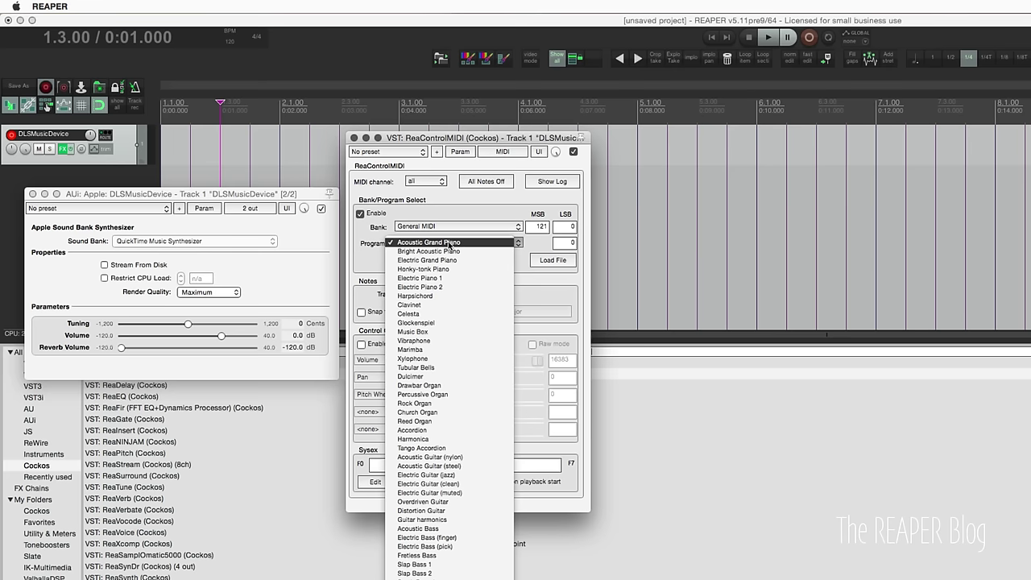
{"action": "left_click", "coordinate": [449, 243]}
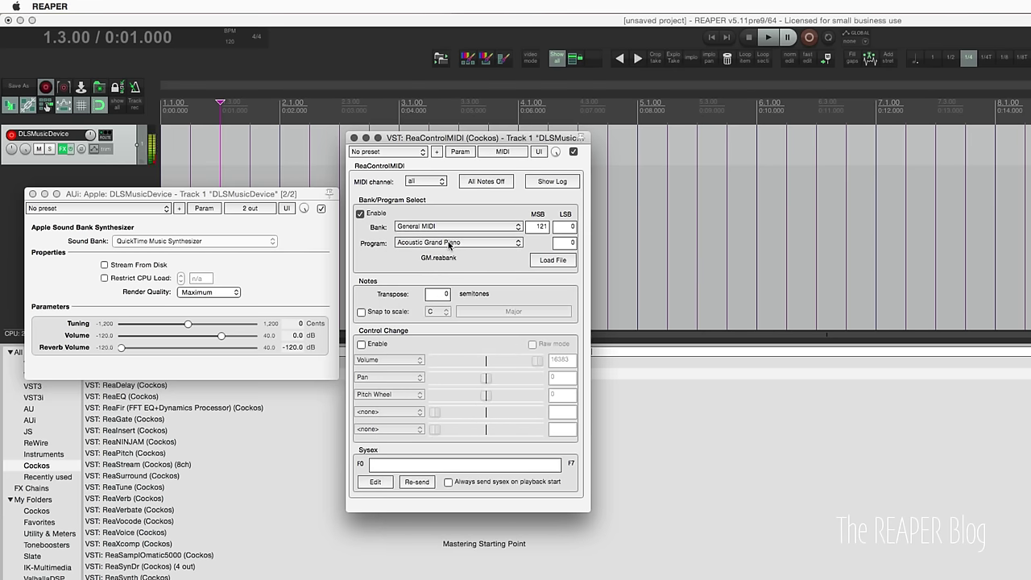
{"action": "left_click", "coordinate": [448, 242]}
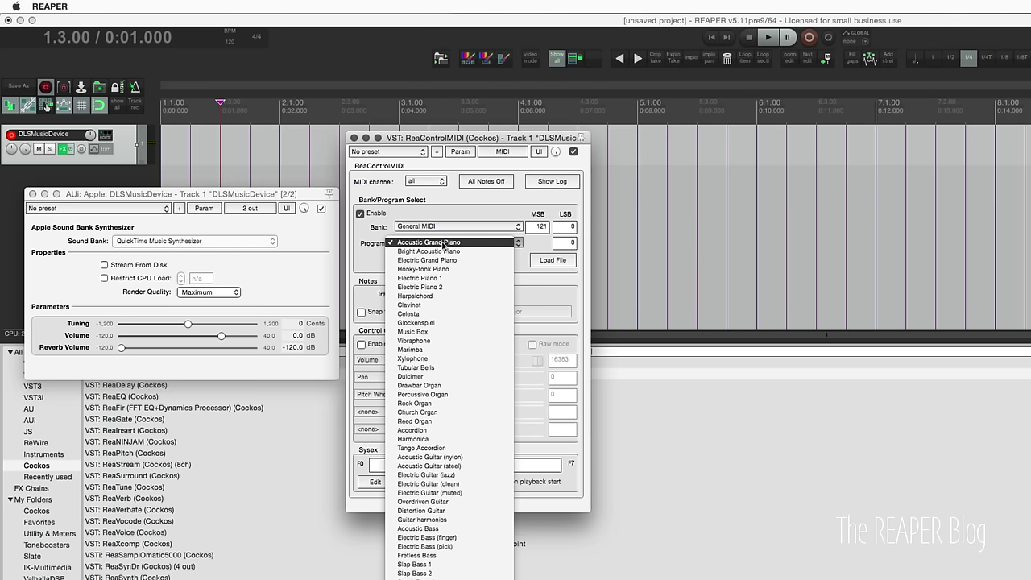
{"action": "left_click", "coordinate": [433, 341]}
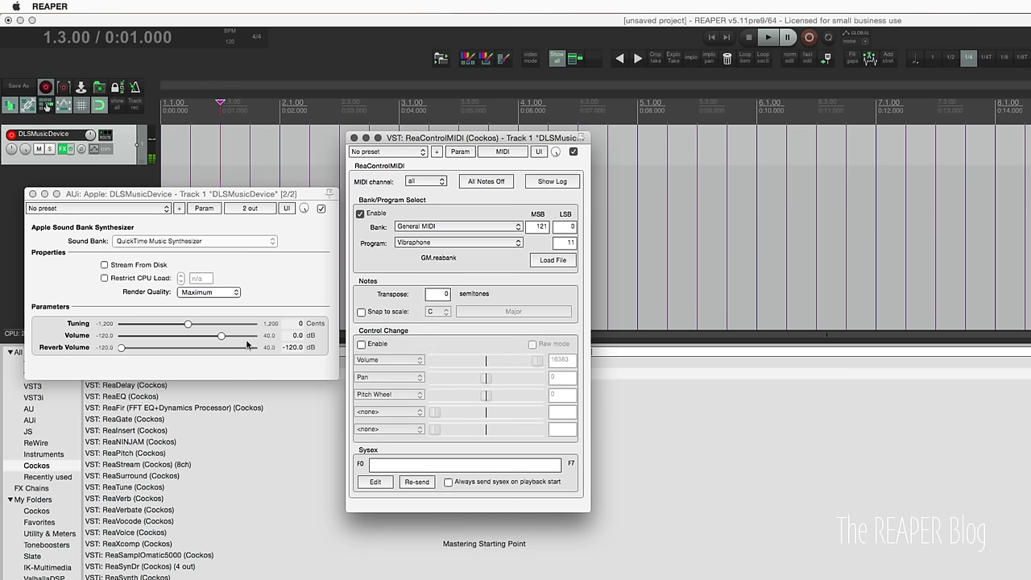
Drop the DLSMusicDevice reverb volume to -120 dB and switch the program to 16, Drawbar Organ
{"action": "left_click_drag", "start_coordinate": [174, 349], "coordinate": [207, 351]}
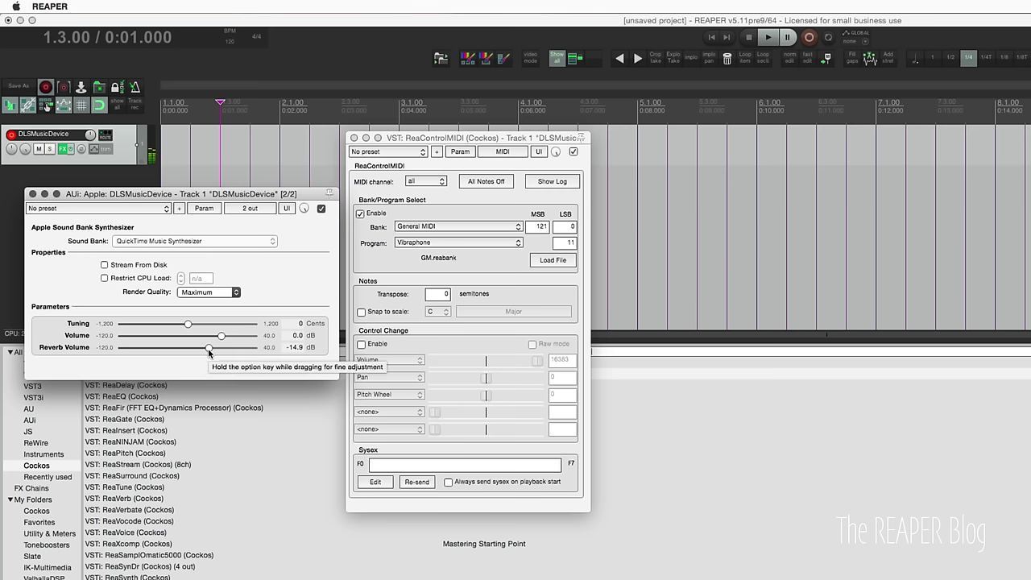
{"action": "left_click_drag", "start_coordinate": [209, 351], "coordinate": [103, 348]}
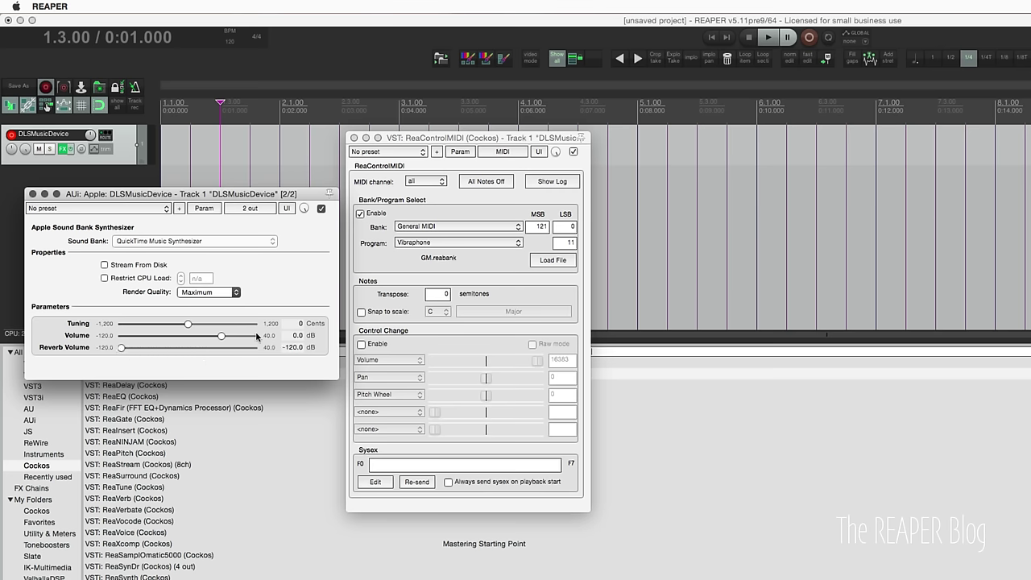
{"action": "left_click", "coordinate": [455, 242]}
{"action": "left_click", "coordinate": [447, 287]}
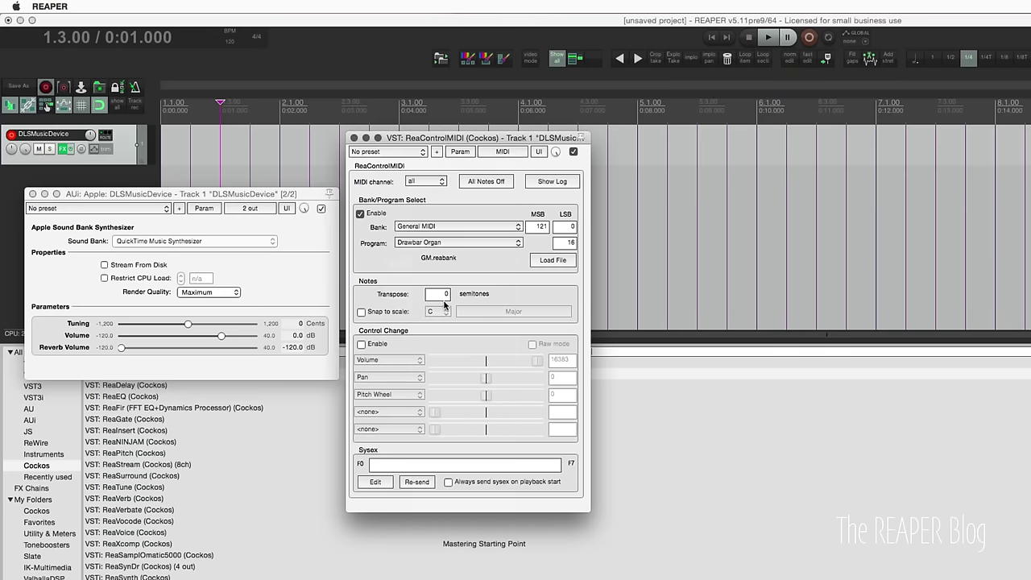
Turn on Snap to scale in ReaControlMIDI using the C Minor scale
{"action": "left_click", "coordinate": [361, 311]}
{"action": "left_click", "coordinate": [508, 314]}
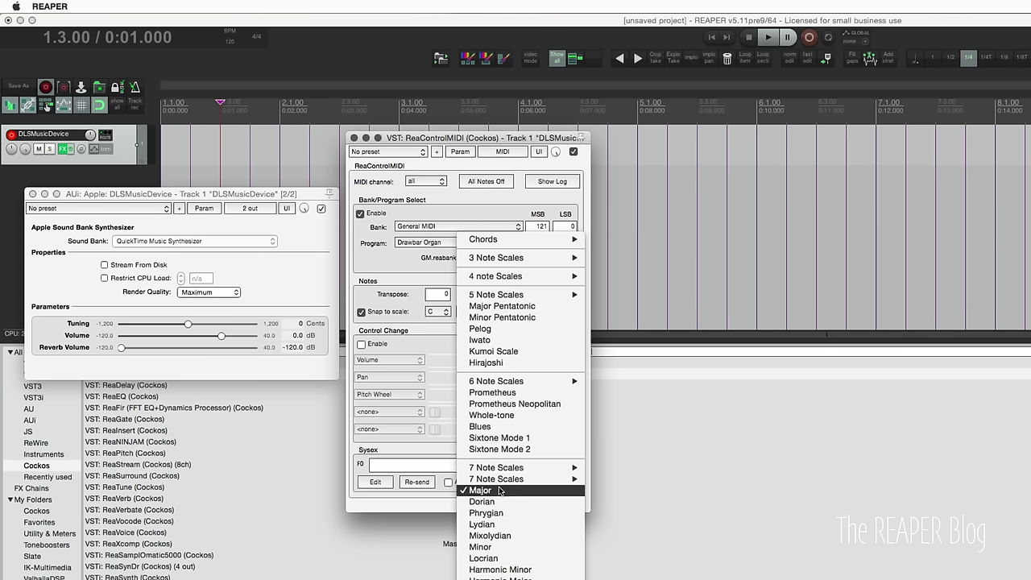
{"action": "left_click", "coordinate": [479, 547]}
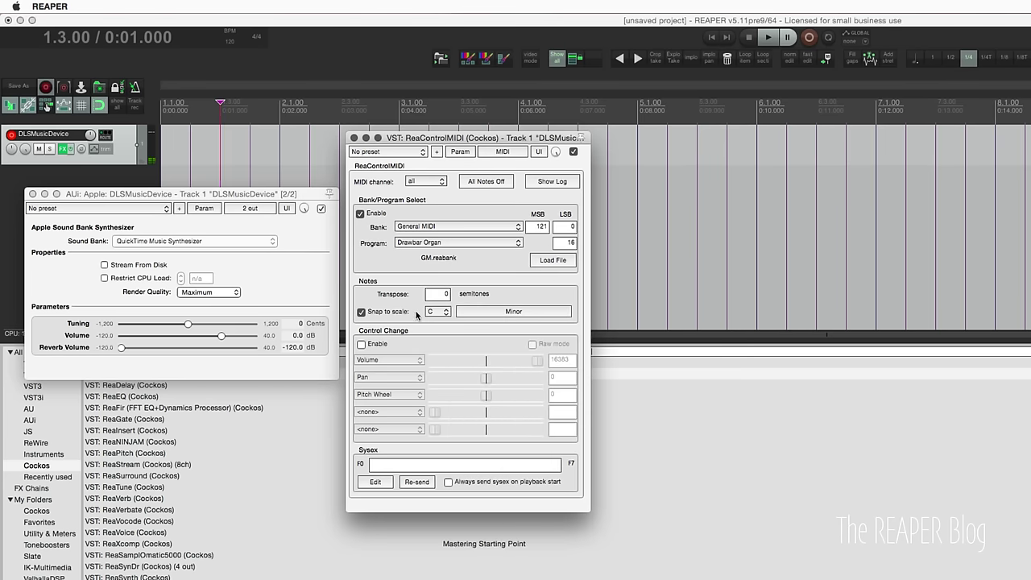
Enable Control Change and assign Mod Wheel to the first empty controller row, leaving it at 0
{"action": "left_click", "coordinate": [362, 344]}
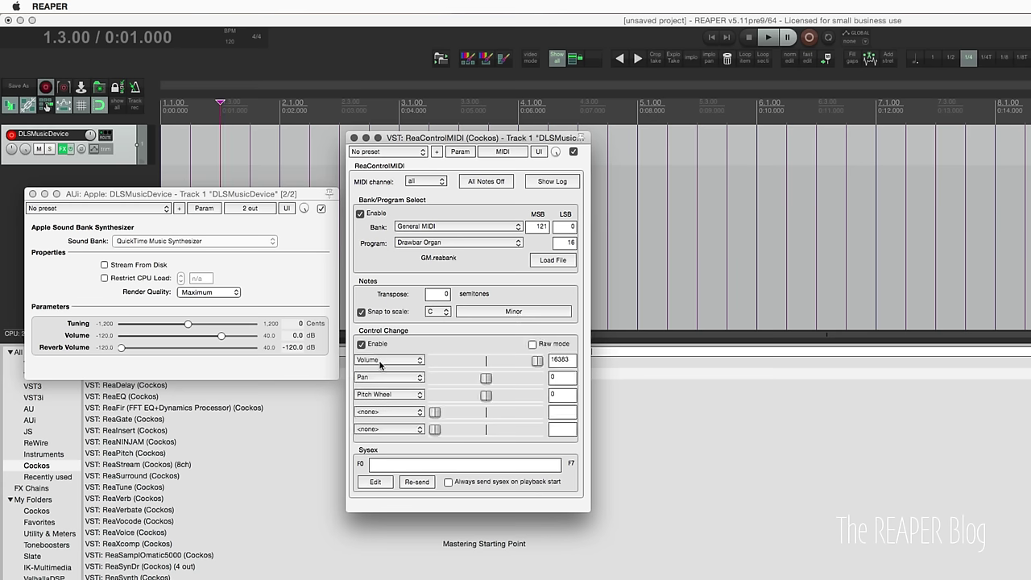
{"action": "left_click", "coordinate": [386, 413]}
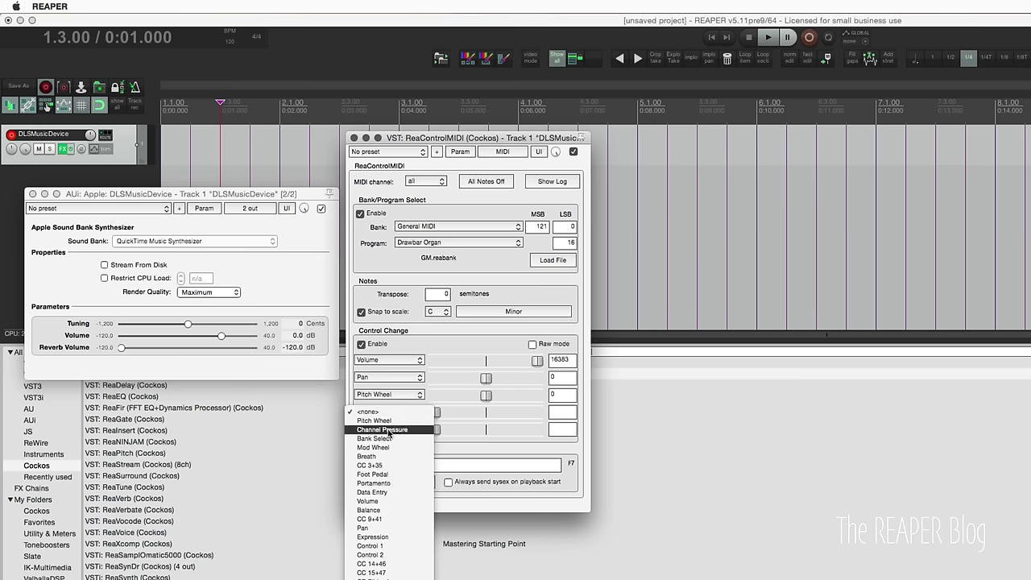
{"action": "left_click", "coordinate": [389, 450]}
{"action": "mouse_move", "coordinate": [434, 413]}
{"action": "left_mouse_down"}
{"action": "mouse_move", "coordinate": [514, 416]}
{"action": "mouse_move", "coordinate": [421, 414]}
{"action": "left_mouse_up"}
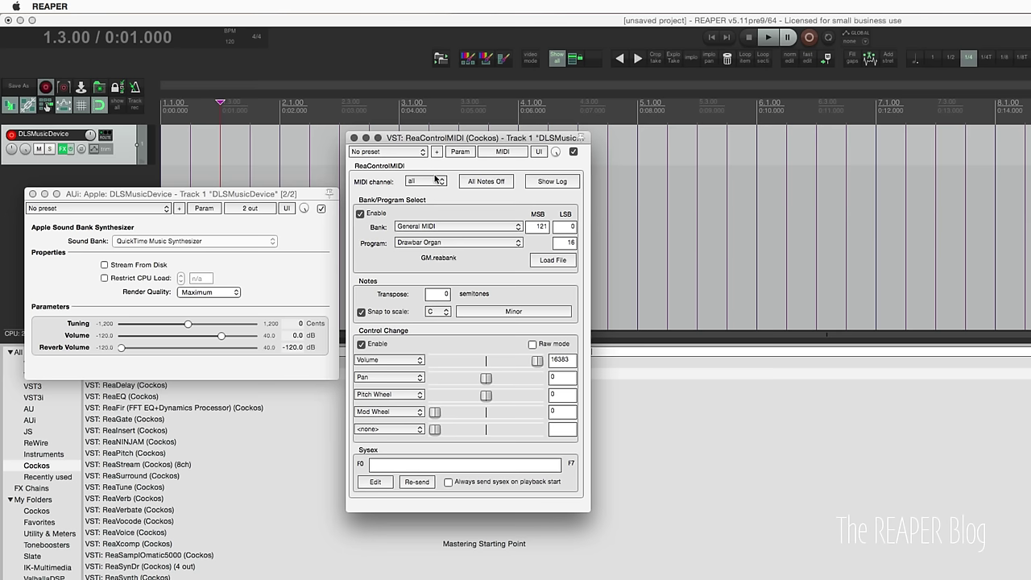
{"action": "left_click", "coordinate": [221, 140]}
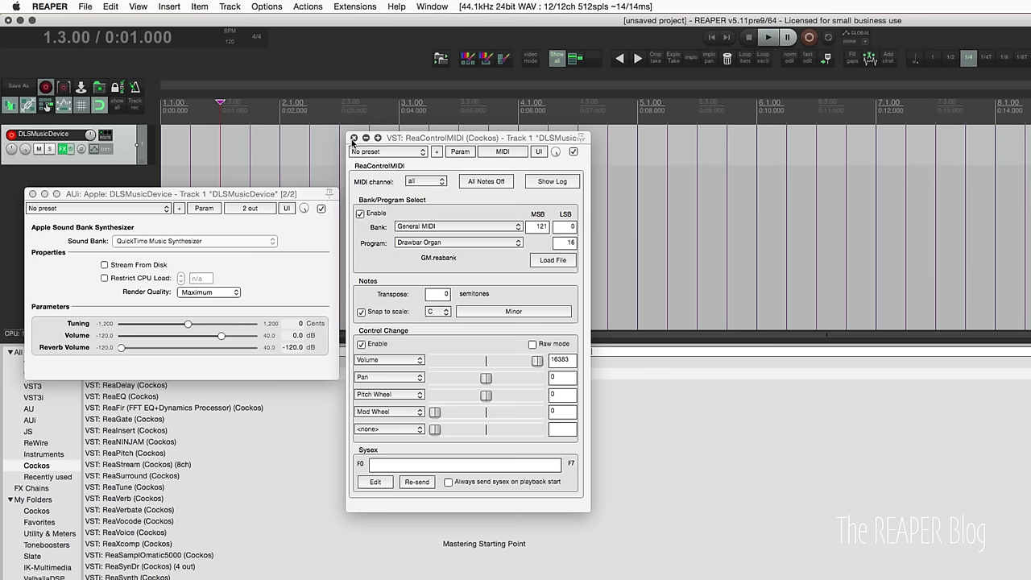
Set ReaControlMIDI's program to Acoustic Grand Piano and bypass the plug-in
{"action": "left_click", "coordinate": [573, 152]}
{"action": "left_click", "coordinate": [574, 152]}
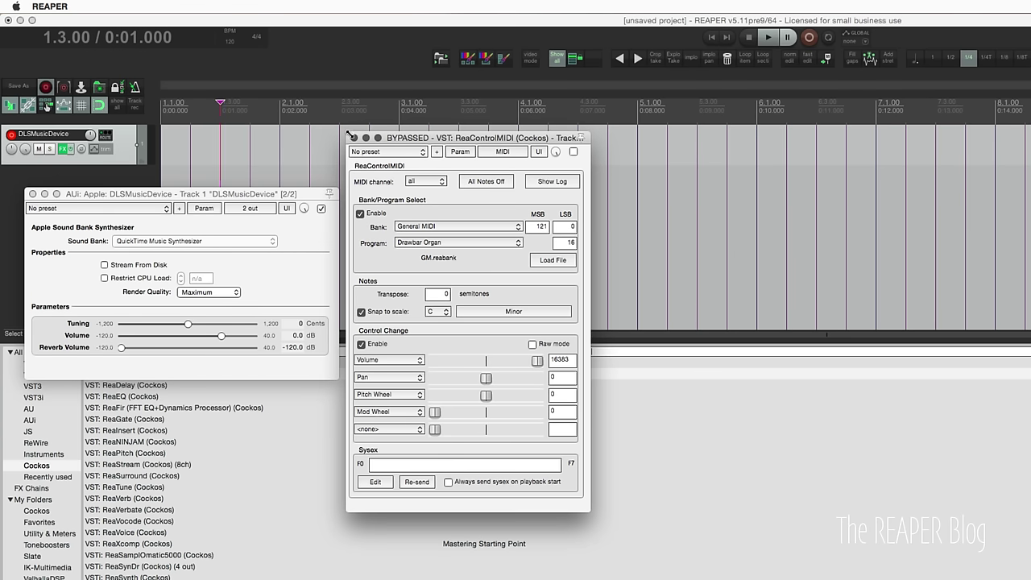
{"action": "left_click", "coordinate": [319, 231]}
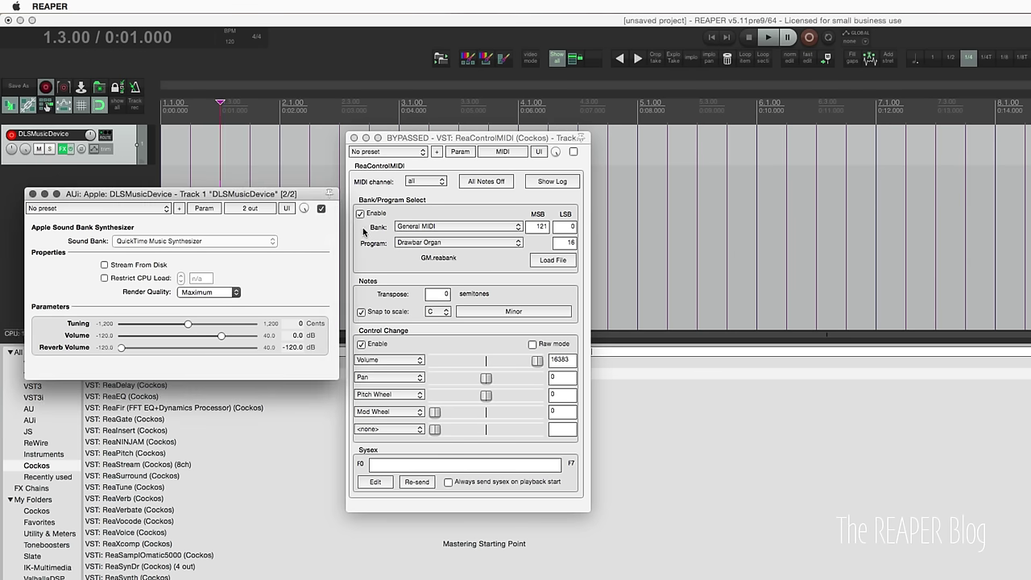
{"action": "left_click", "coordinate": [417, 245]}
{"action": "left_click", "coordinate": [419, 244]}
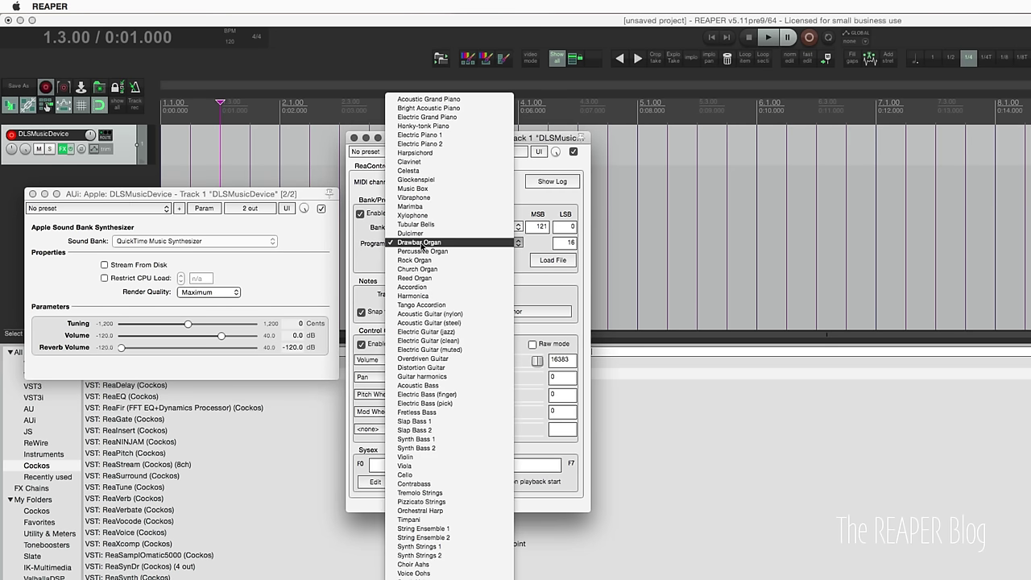
{"action": "left_click", "coordinate": [427, 99]}
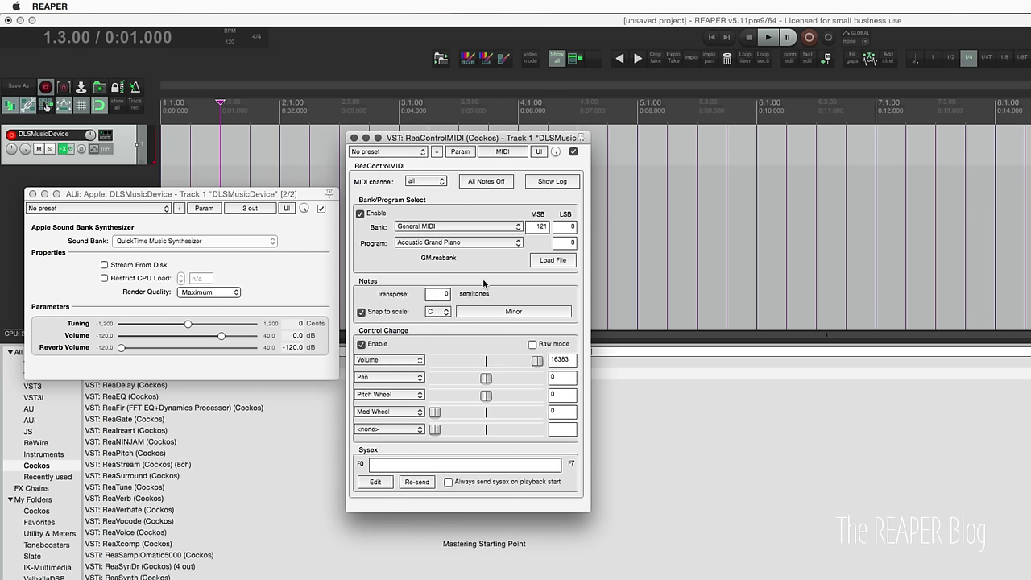
{"action": "left_click", "coordinate": [572, 153]}
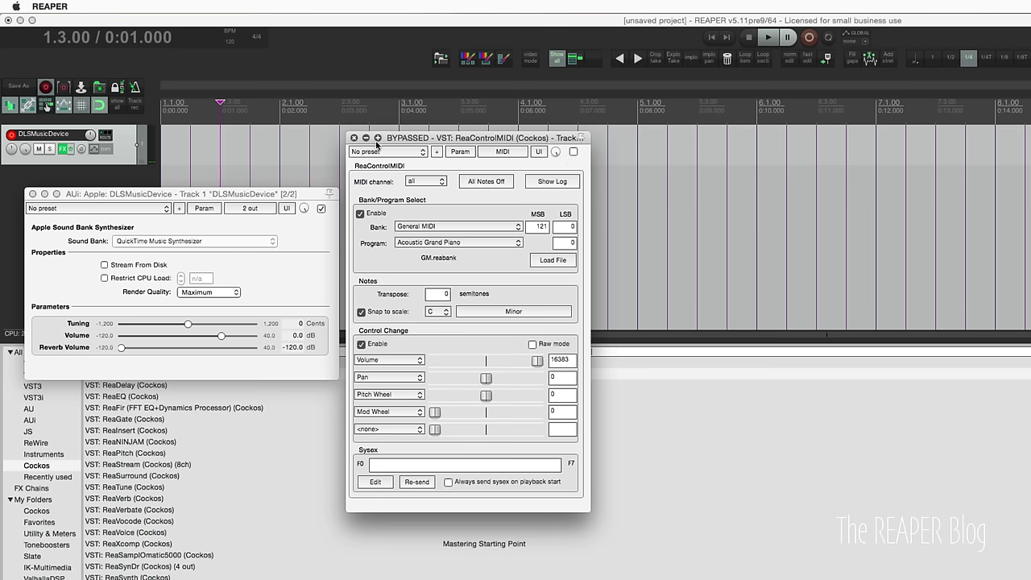
{"action": "left_click_drag", "start_coordinate": [409, 142], "coordinate": [163, 139]}
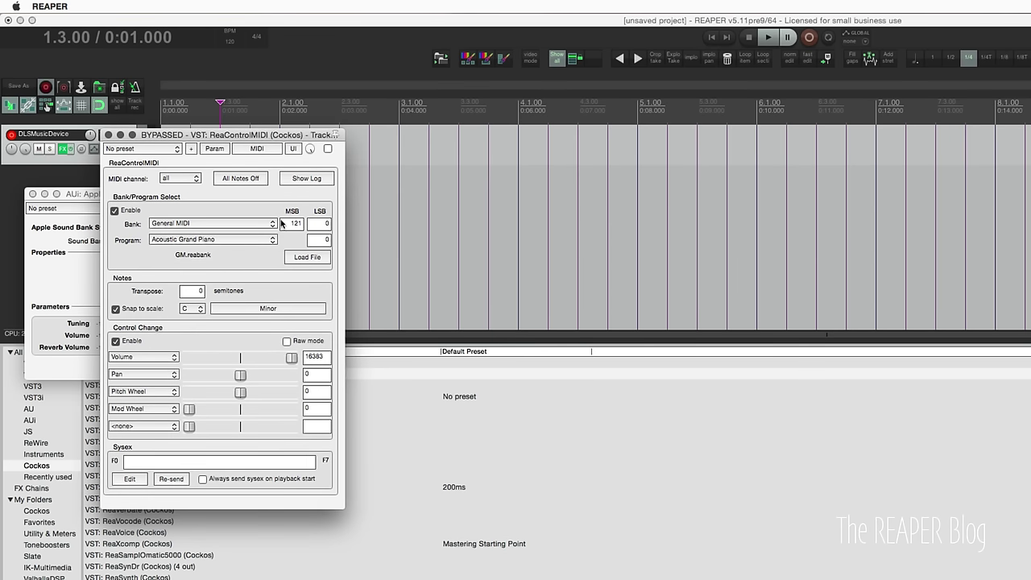
Import the accordion MIDI file from Finder and open the ACCORDION 1 item in the MIDI editor
{"action": "key", "text": "super+Tab"}
{"action": "key", "text": "super+Tab"}
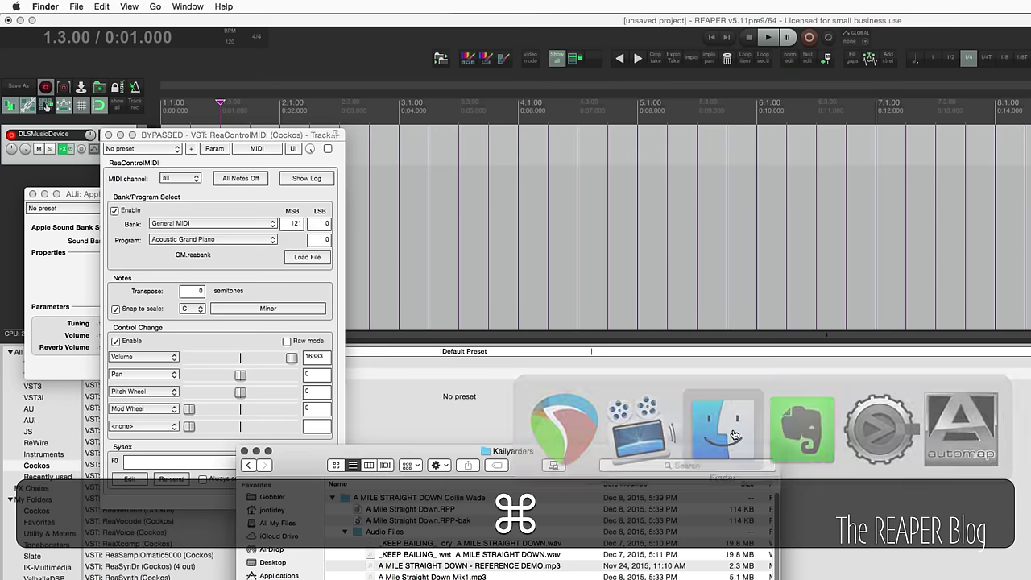
{"action": "left_click_drag", "start_coordinate": [533, 469], "coordinate": [532, 318]}
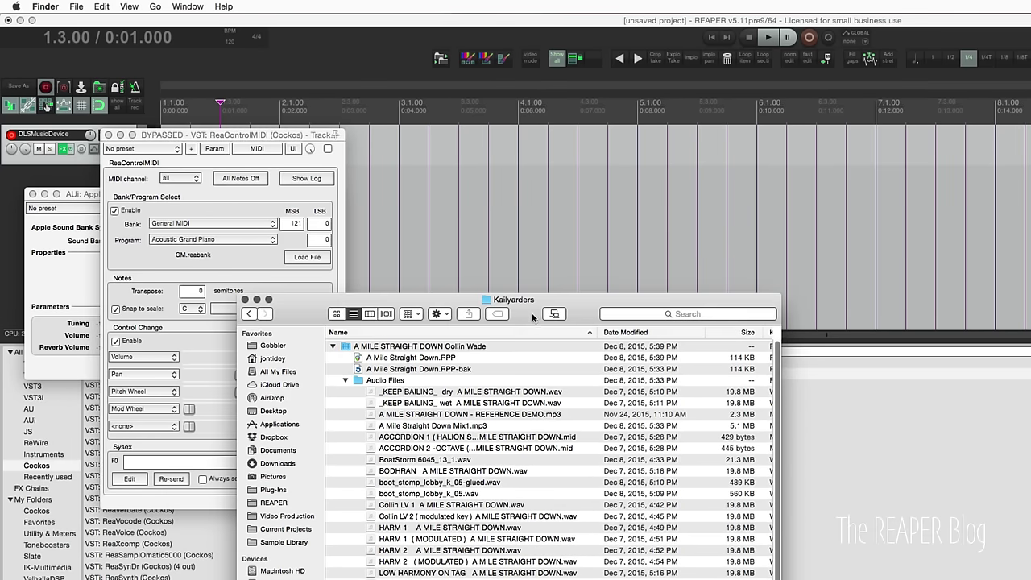
{"action": "left_click_drag", "start_coordinate": [544, 438], "coordinate": [387, 138]}
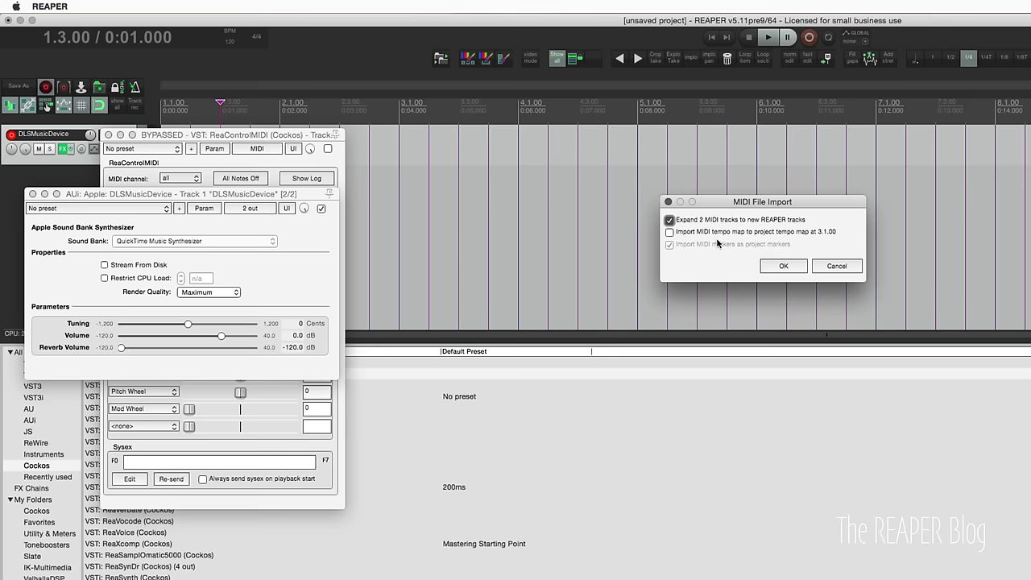
{"action": "left_click", "coordinate": [783, 266]}
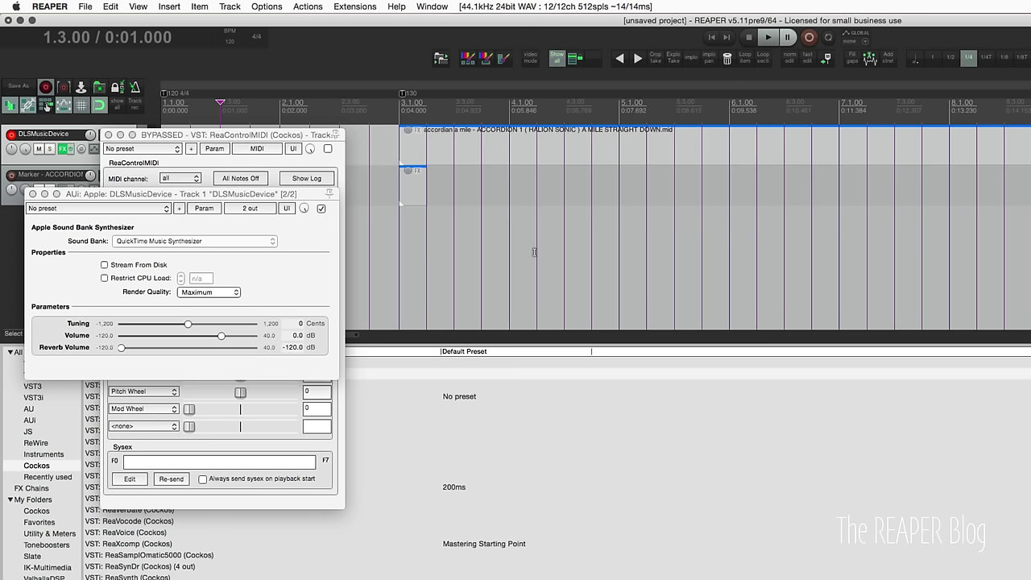
{"action": "scroll", "coordinate": [475, 191], "scroll_direction": "down", "scroll_amount": 6}
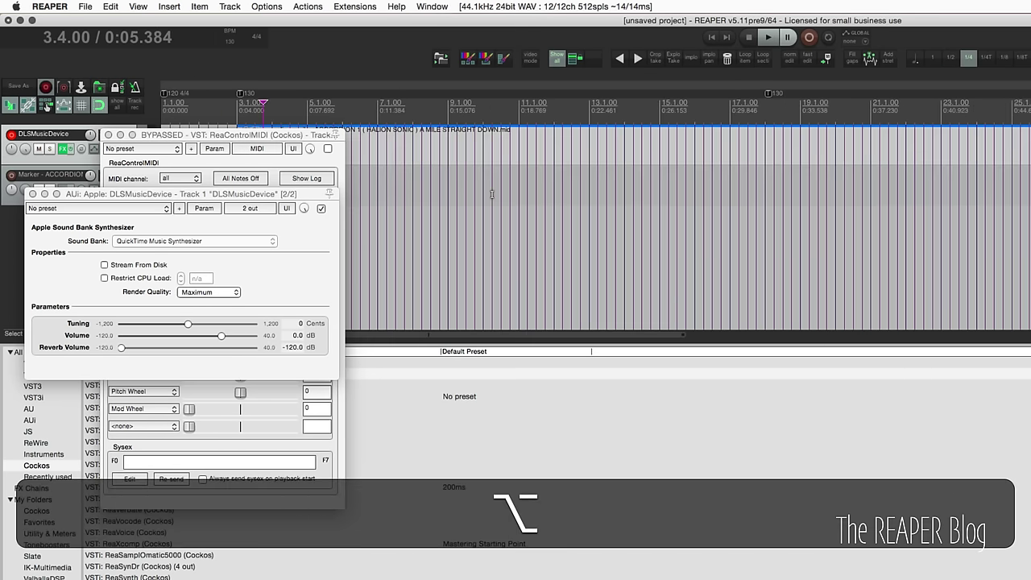
{"action": "scroll", "coordinate": [491, 194], "scroll_direction": "down", "scroll_amount": 3}
{"action": "double_click", "coordinate": [556, 154]}
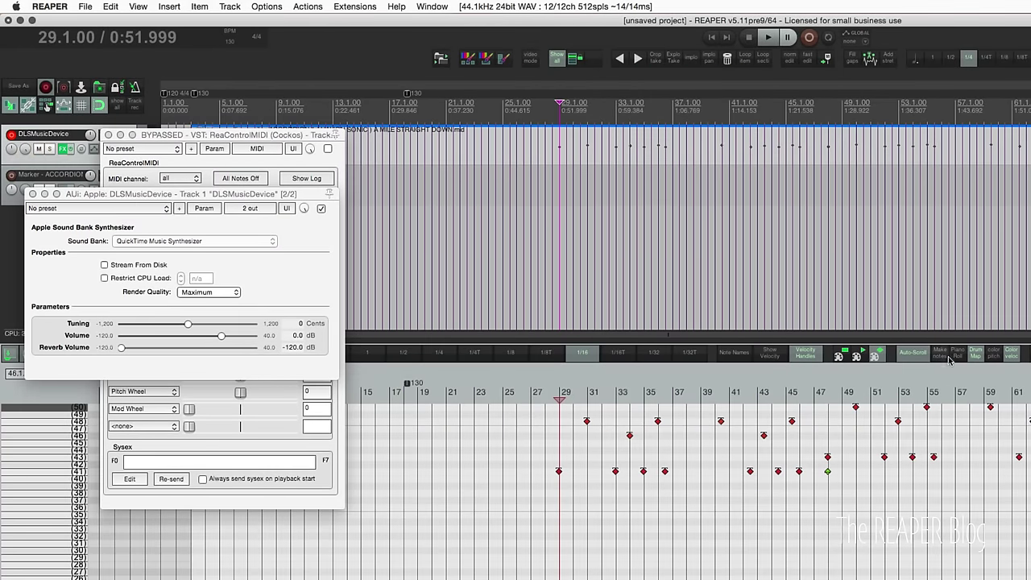
Show piano keys and rectangle notes, then play the accordion part from just before bar 29 and stop
{"action": "left_click", "coordinate": [956, 356]}
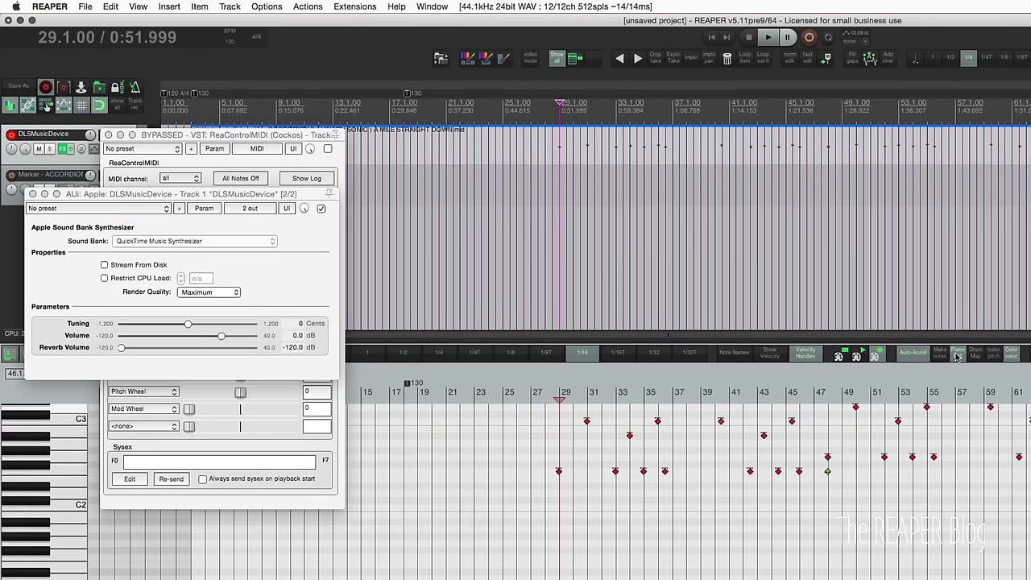
{"action": "left_click", "coordinate": [840, 357]}
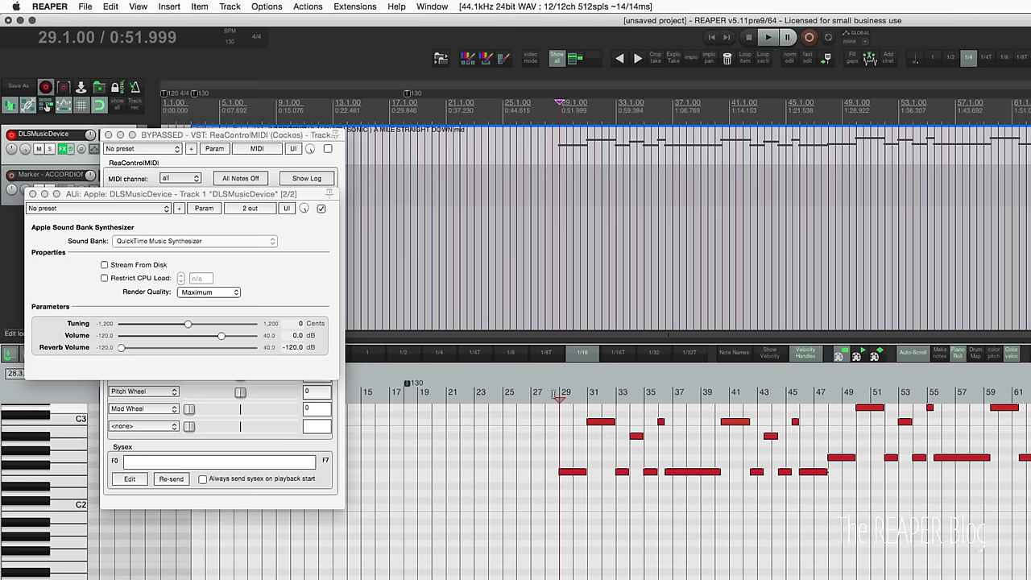
{"action": "left_click", "coordinate": [554, 393]}
{"action": "key", "text": "space"}
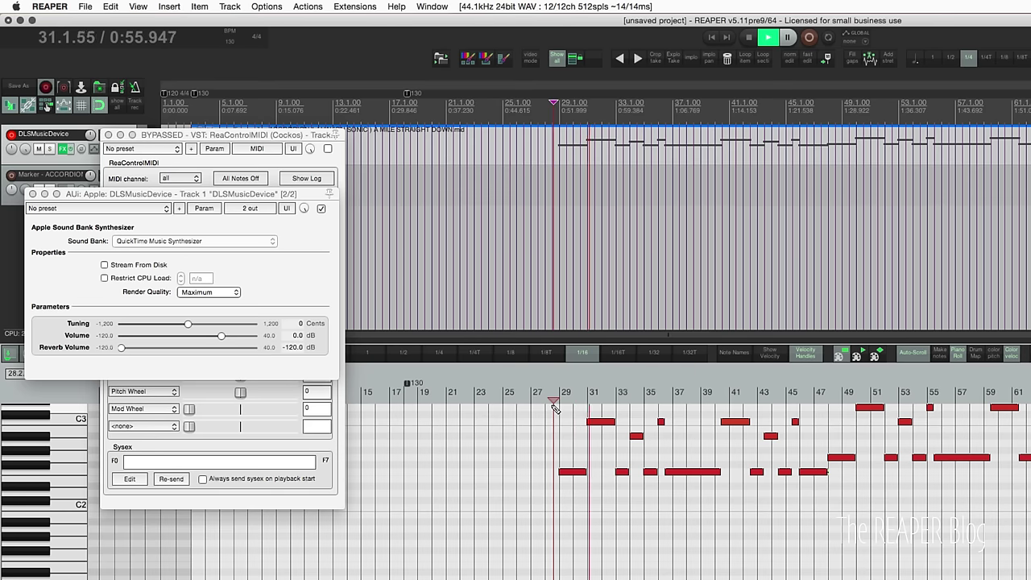
{"action": "key", "text": "space"}
{"action": "key", "text": "alt"}
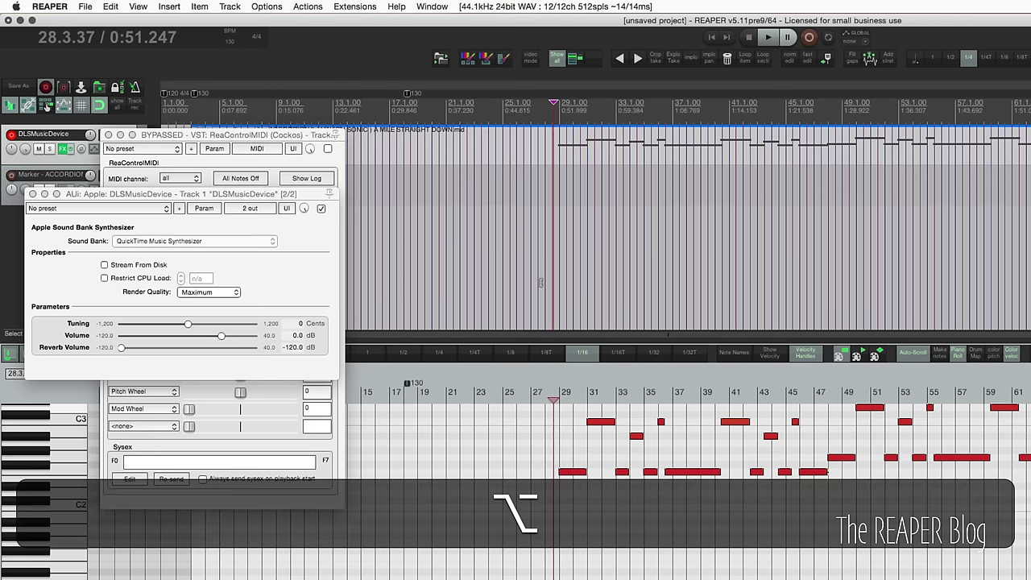
{"action": "key", "text": "ctrl"}
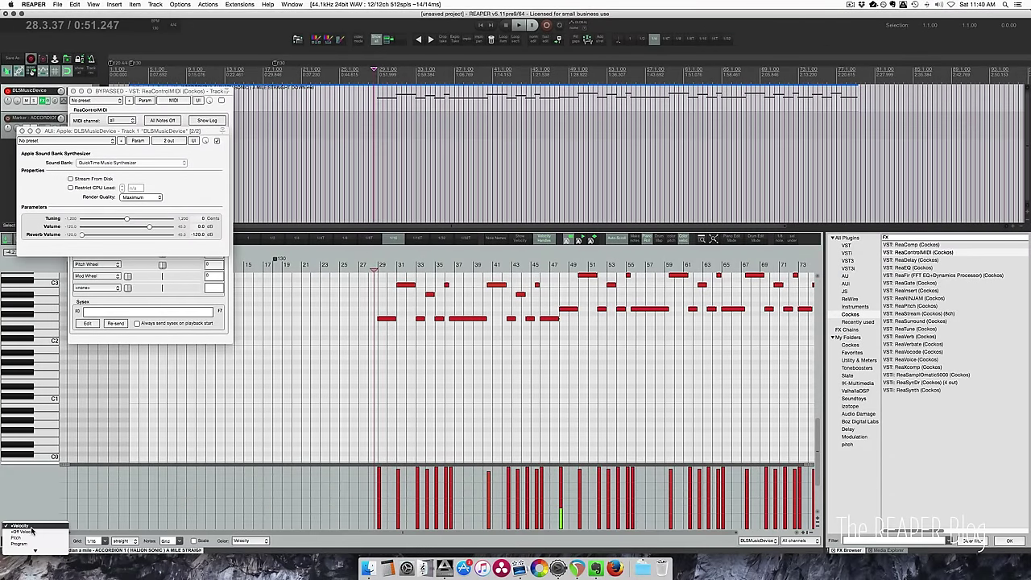
Insert a General MIDI Accordion (program 21) change in the Bank/Program Select lane and play it
{"action": "left_click", "coordinate": [33, 526]}
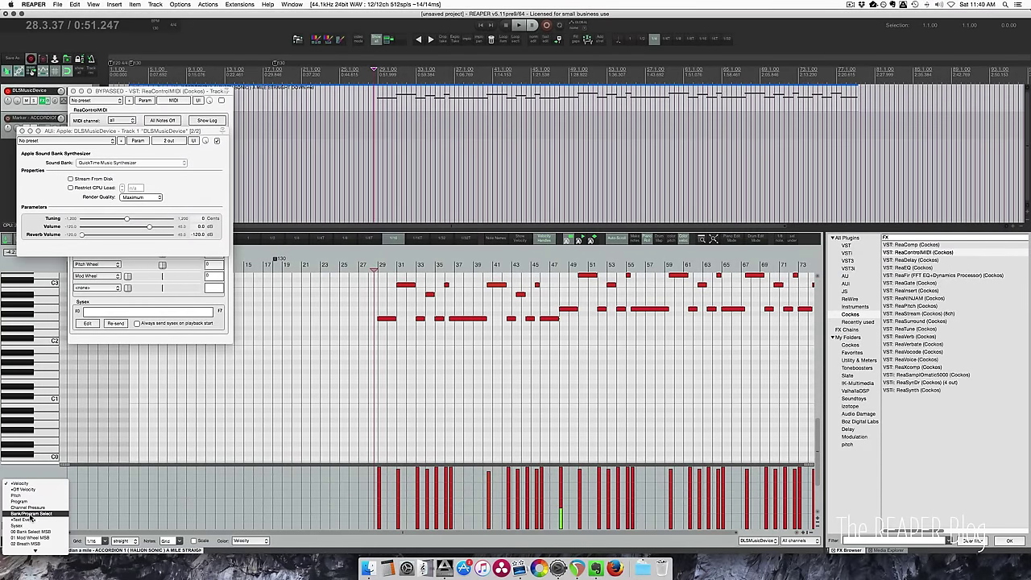
{"action": "left_click", "coordinate": [32, 514]}
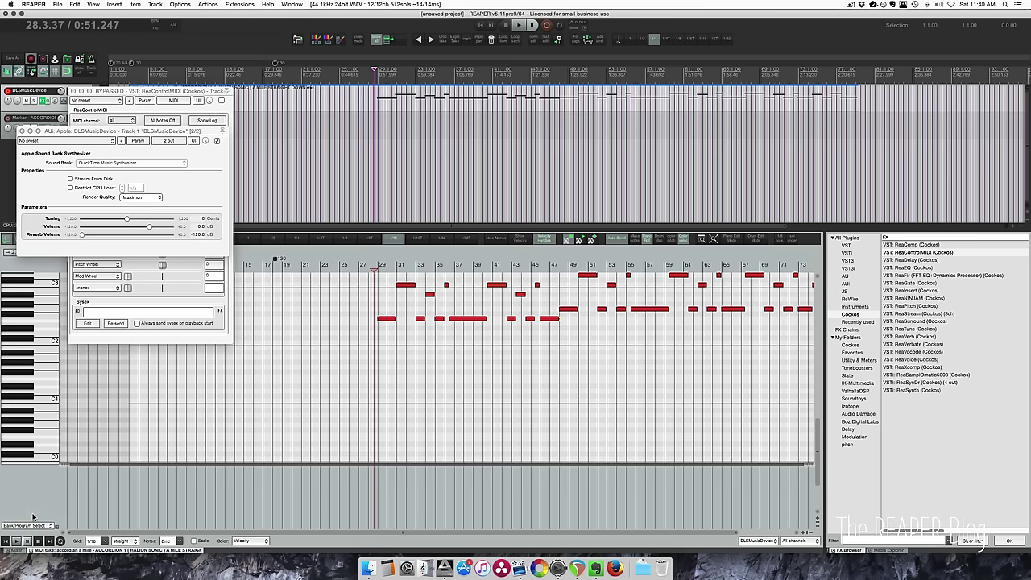
{"action": "double_click", "coordinate": [347, 505]}
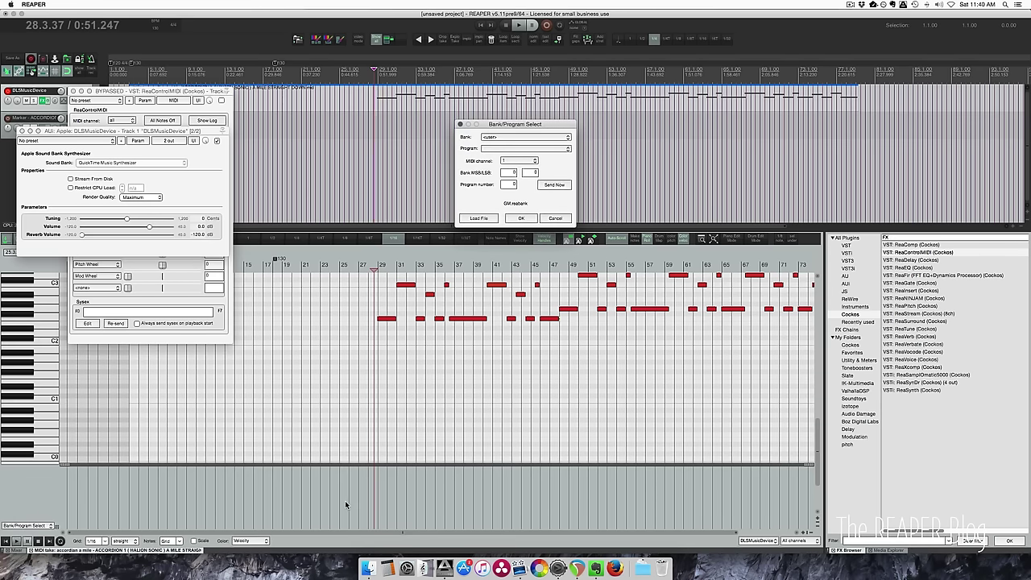
{"action": "left_click", "coordinate": [506, 139]}
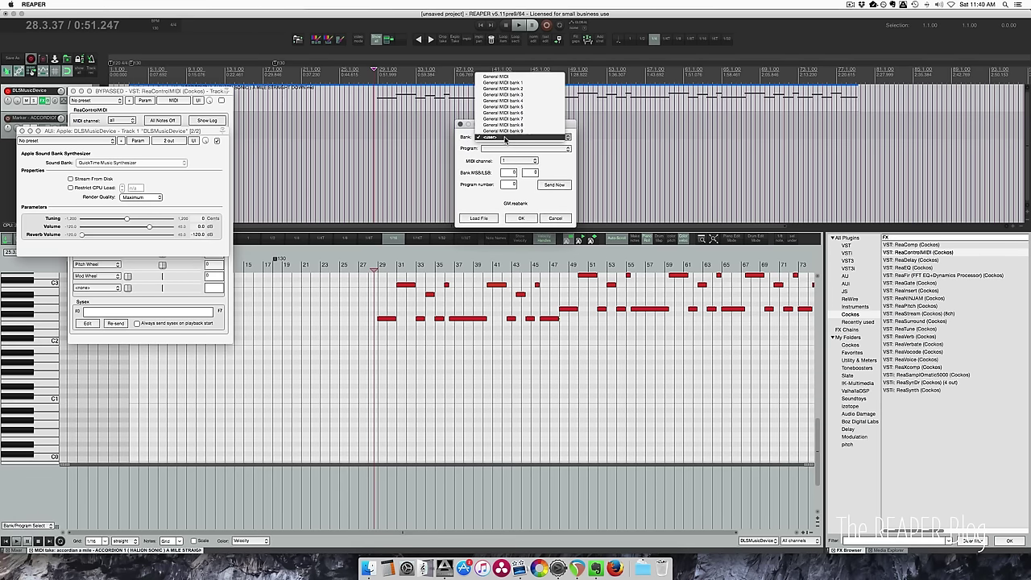
{"action": "left_click", "coordinate": [504, 78]}
{"action": "left_click", "coordinate": [500, 149]}
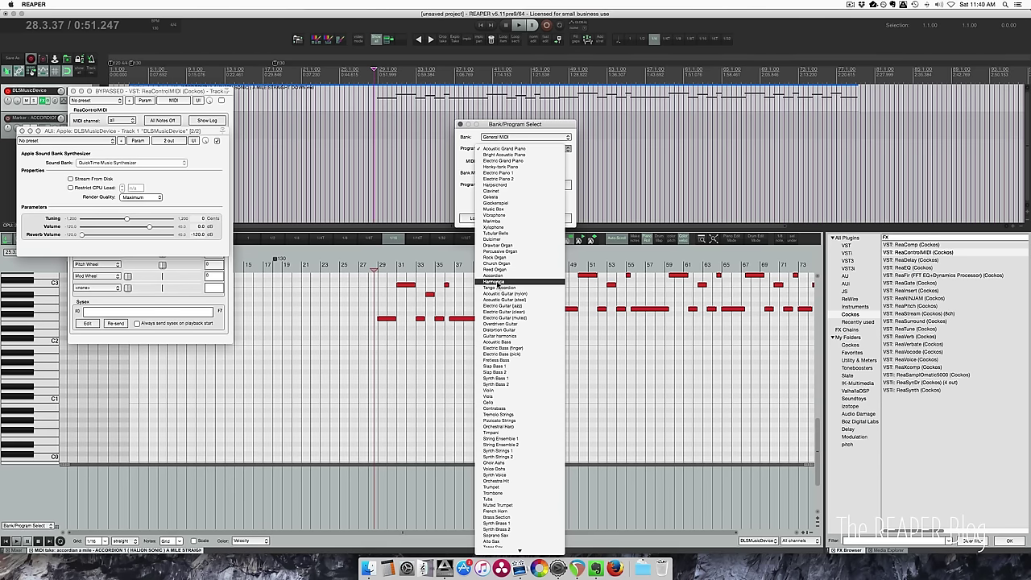
{"action": "left_click", "coordinate": [499, 276]}
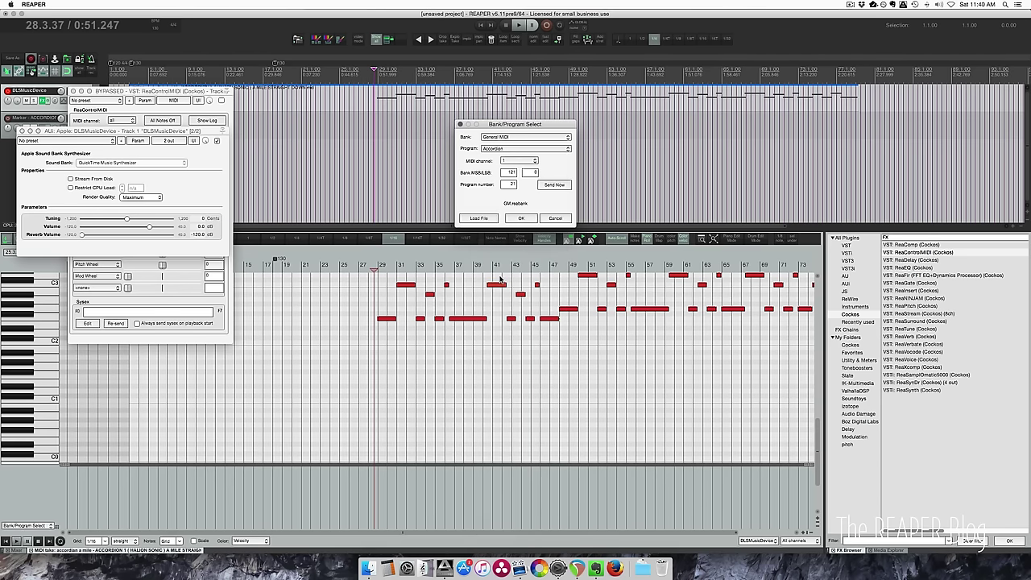
{"action": "left_click", "coordinate": [521, 218]}
{"action": "key", "text": "space"}
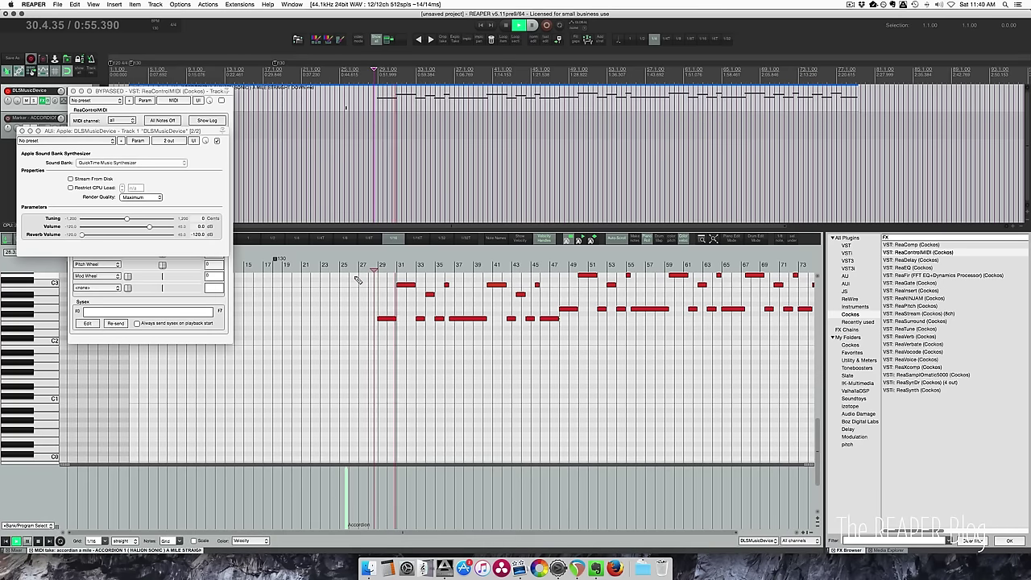
Stop playback after hearing the track play with the Accordion program change
{"action": "key", "text": "space"}
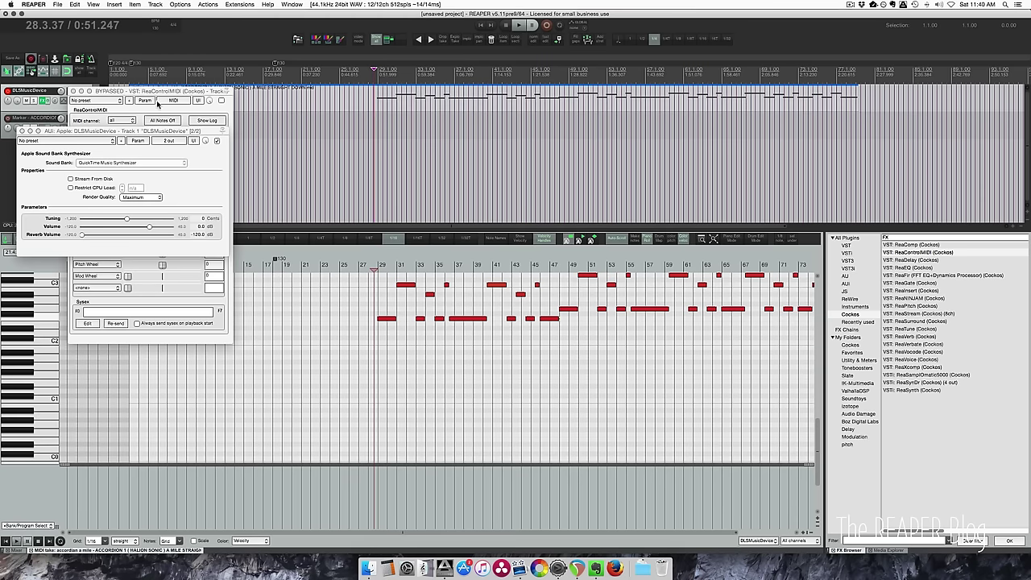
In ReaControlMIDI, keep the General MIDI bank and choose Accordion as the program
{"action": "left_click_drag", "start_coordinate": [197, 99], "coordinate": [260, 102]}
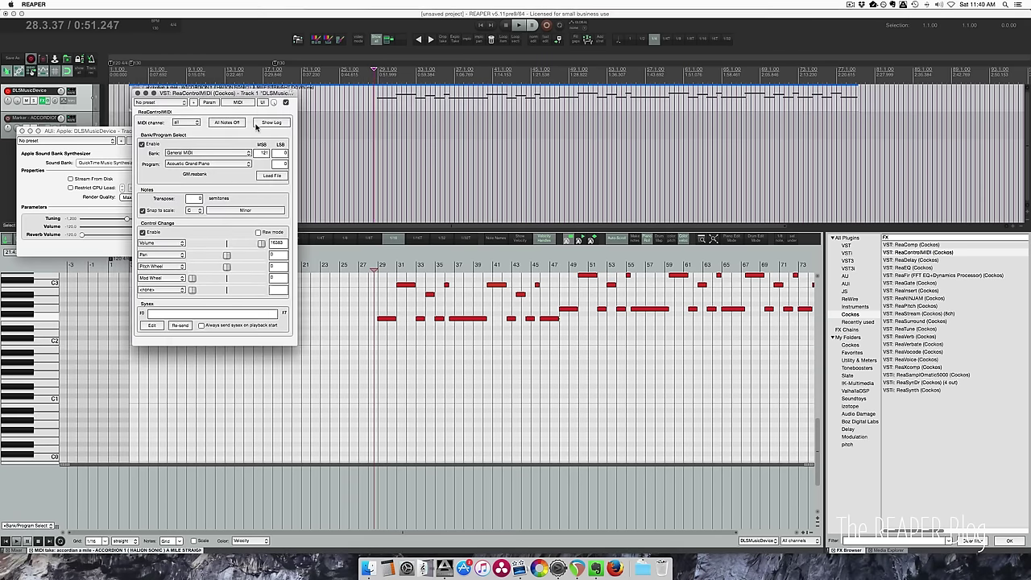
{"action": "left_click", "coordinate": [203, 153]}
{"action": "left_click", "coordinate": [215, 137]}
{"action": "left_click", "coordinate": [205, 164]}
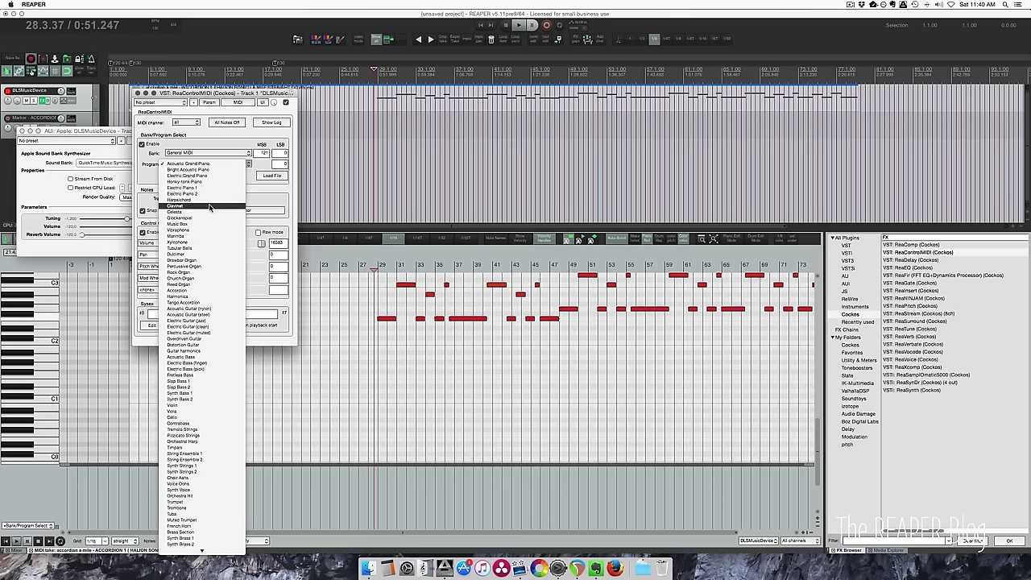
{"action": "left_click", "coordinate": [196, 290]}
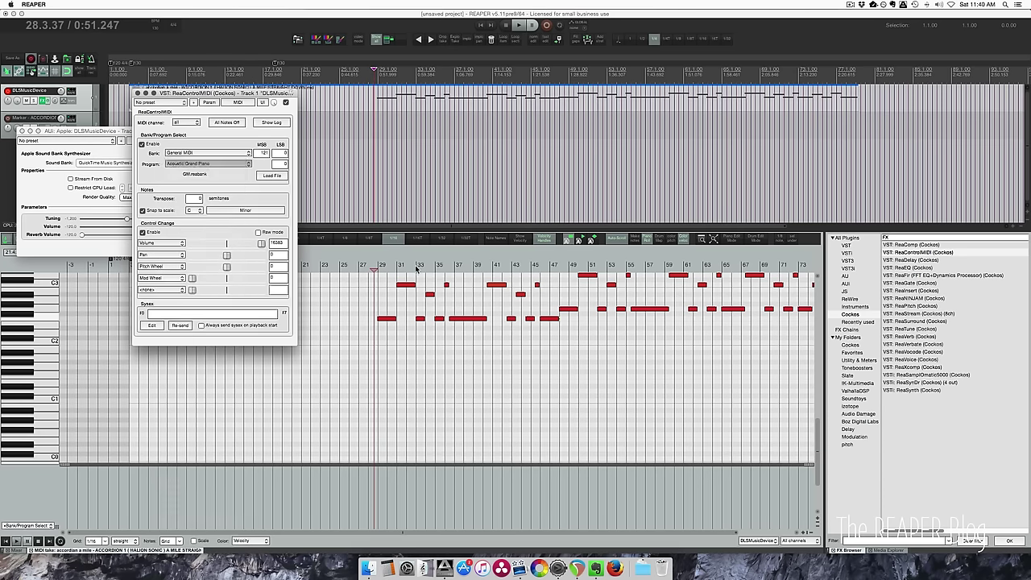
Start playback from bar 33 and turn off Snap to scale
{"action": "left_click", "coordinate": [437, 264]}
{"action": "left_click", "coordinate": [420, 264]}
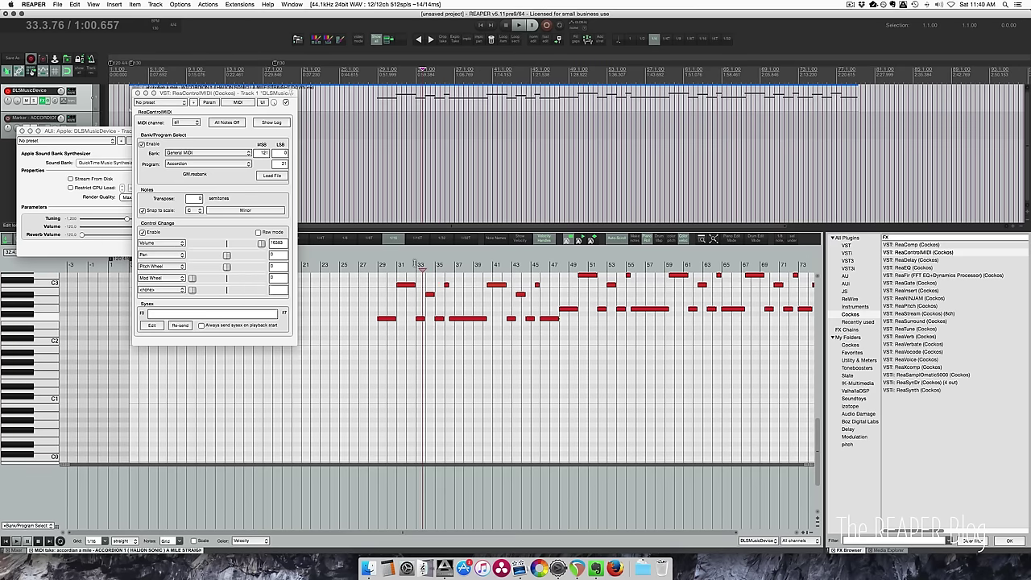
{"action": "key", "text": "space"}
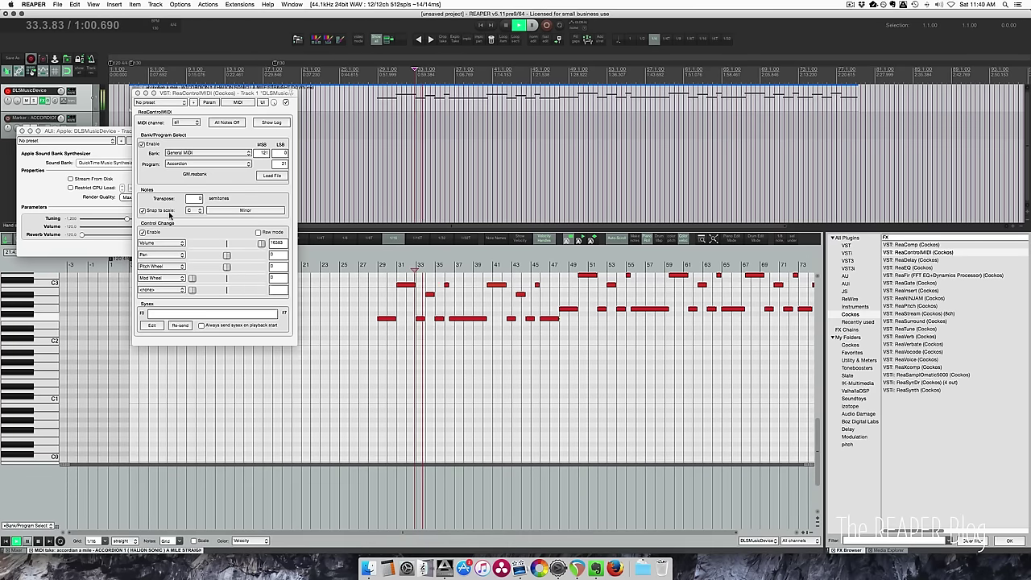
{"action": "left_click", "coordinate": [155, 210]}
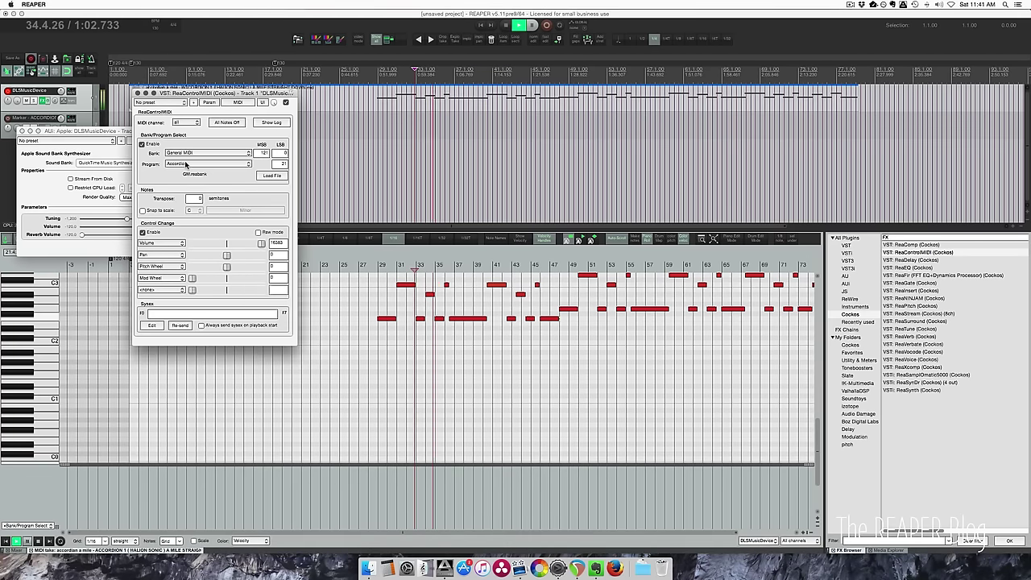
Audition Harmonica and Tango Accordion, settle on Electric Piano 2, then stop playback
{"action": "left_click", "coordinate": [186, 164]}
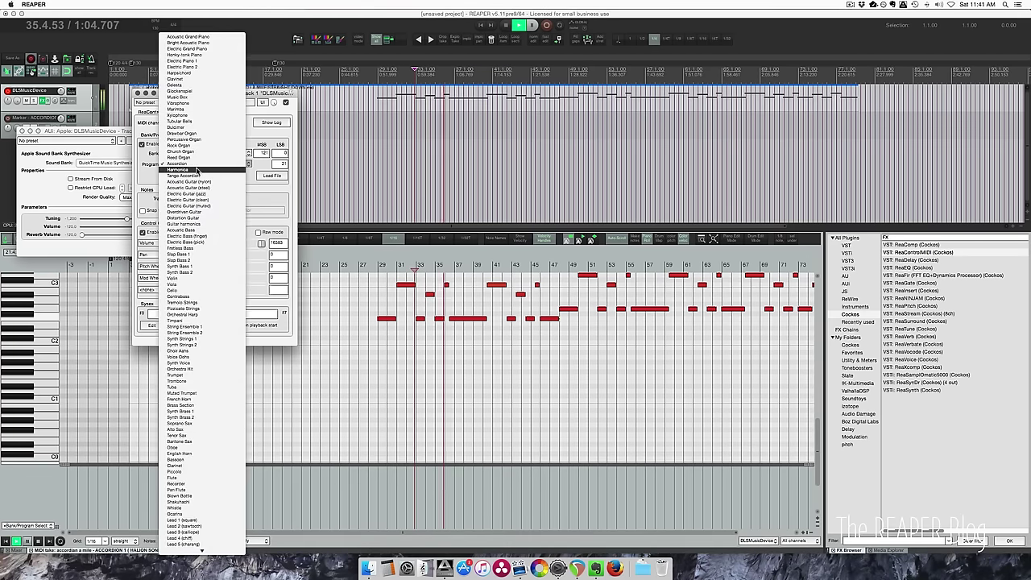
{"action": "left_click", "coordinate": [196, 177]}
{"action": "left_click", "coordinate": [193, 165]}
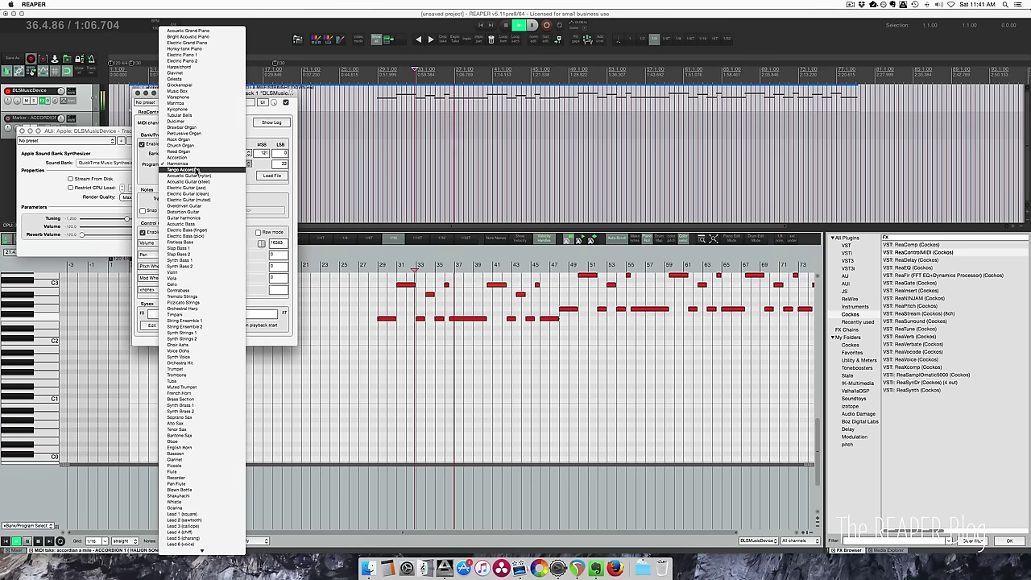
{"action": "left_click", "coordinate": [200, 174]}
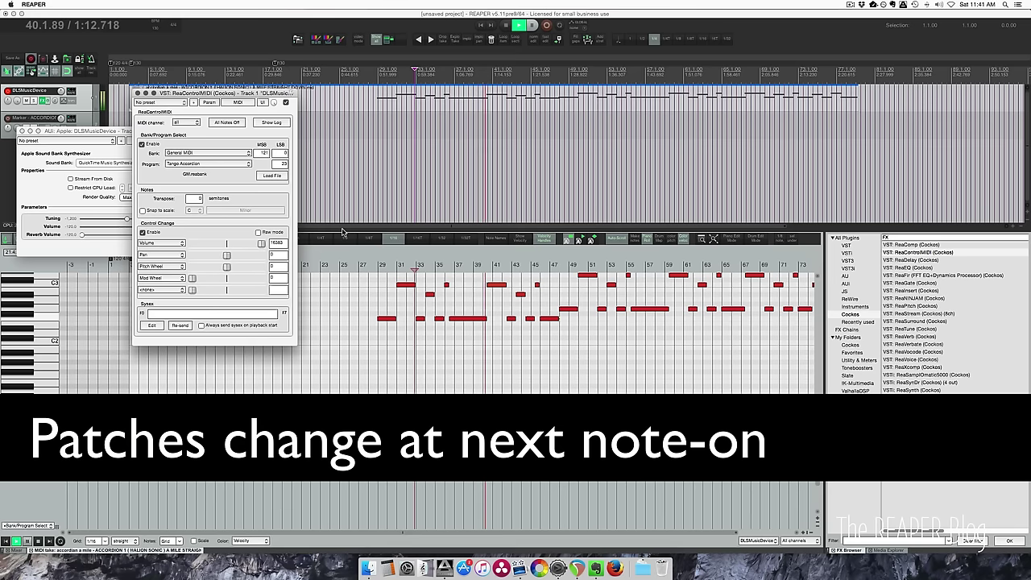
{"action": "left_click", "coordinate": [203, 164]}
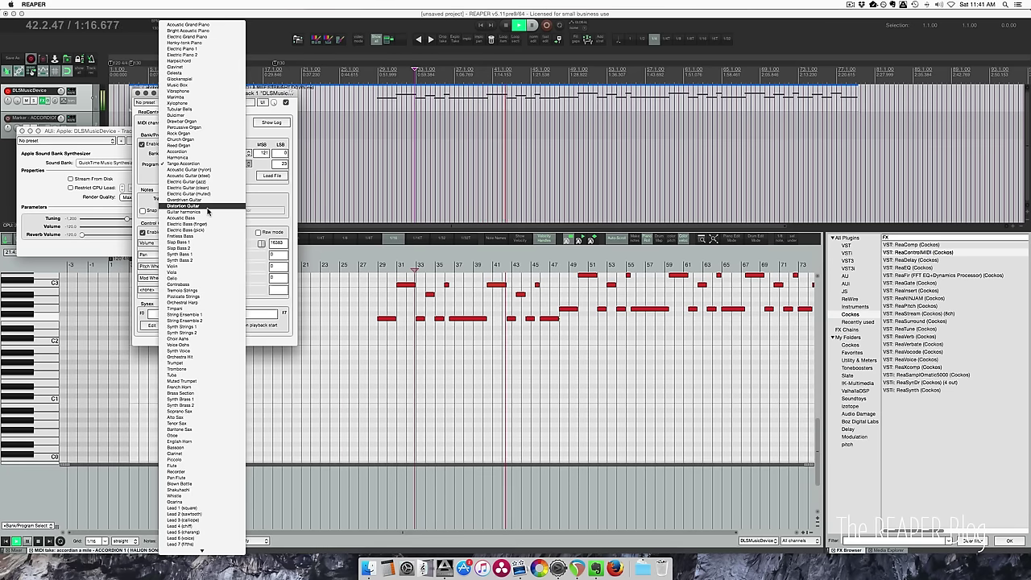
{"action": "left_click", "coordinate": [204, 54]}
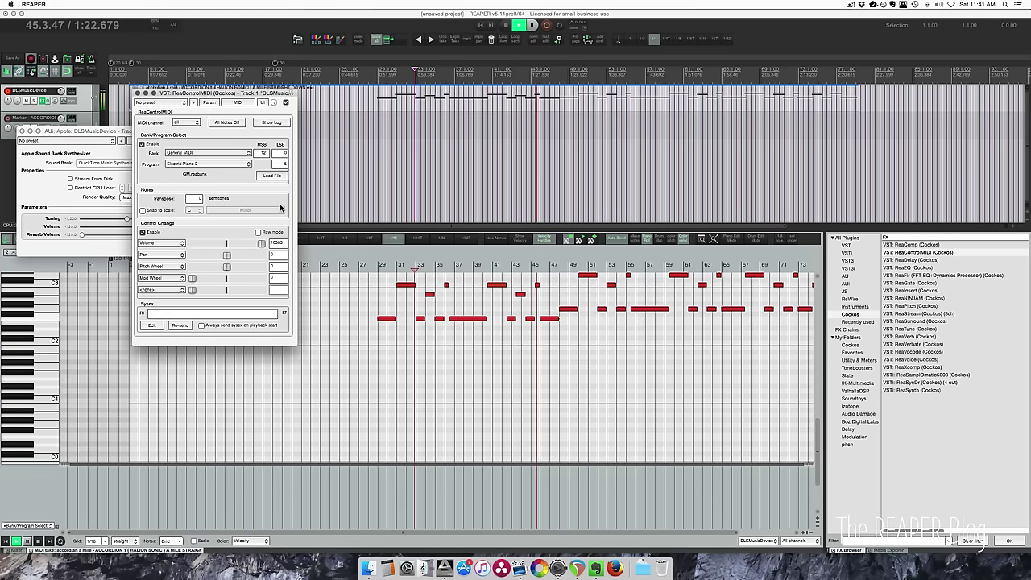
{"action": "key", "text": "space"}
Close the ReaControlMIDI window and the AU DLSMusicDevice synth window
{"action": "key", "text": "Escape"}
{"action": "left_click", "coordinate": [23, 132]}
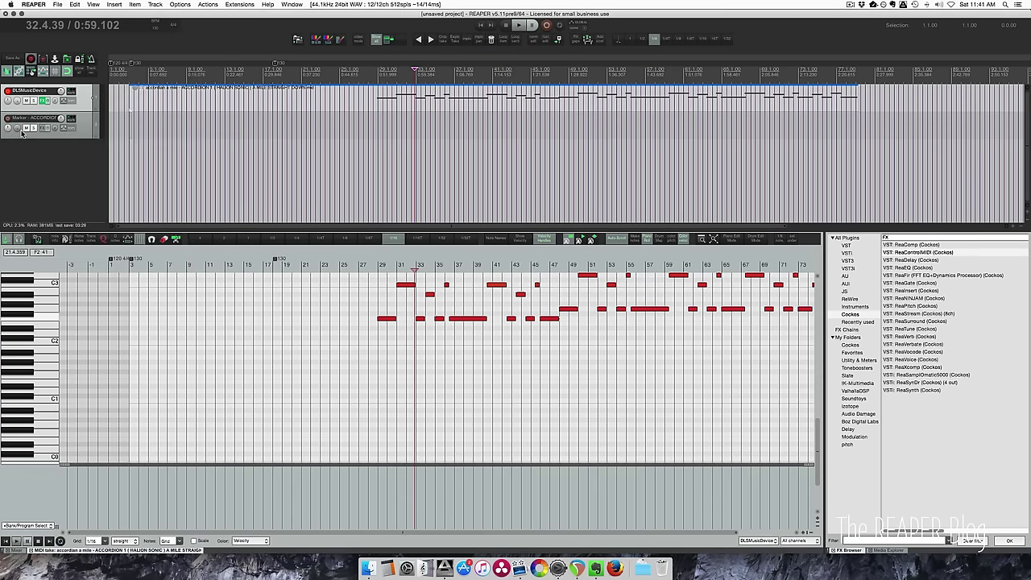